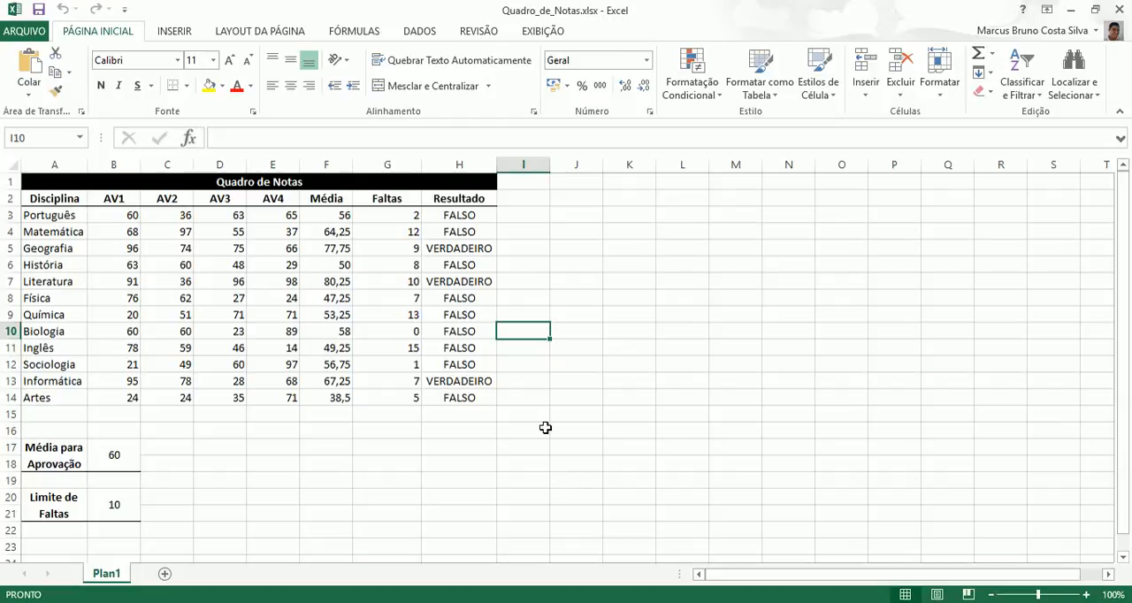
Step: Examine the Resultado formulas for the first subjects and the cells holding the passing average and absence limit
{"action": "left_click", "coordinate": [469, 215]}
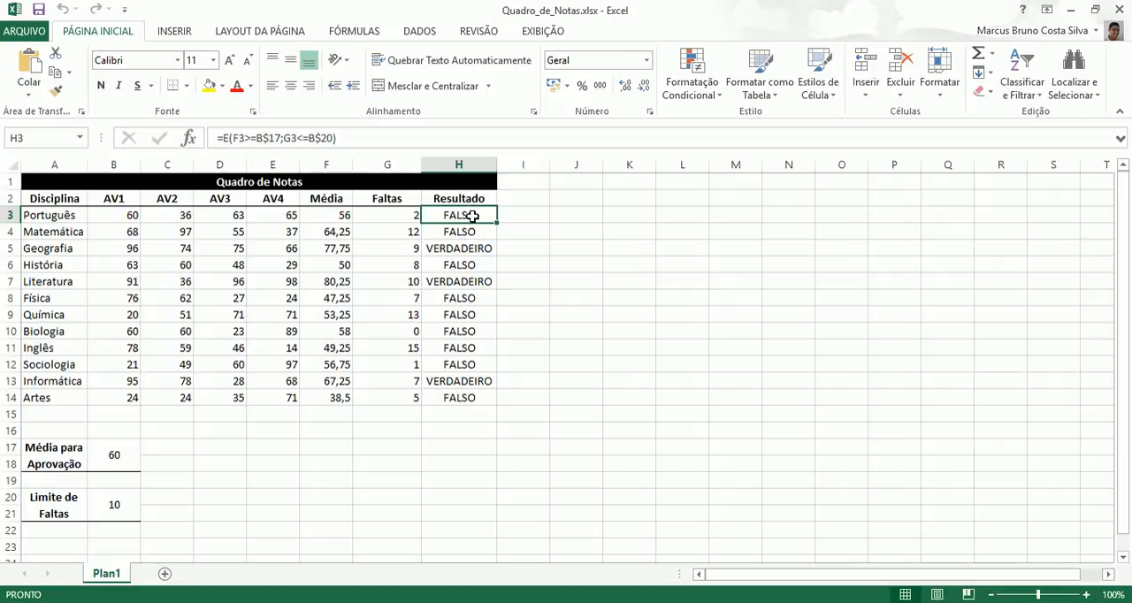
{"action": "left_click", "coordinate": [475, 249]}
{"action": "left_click", "coordinate": [481, 232]}
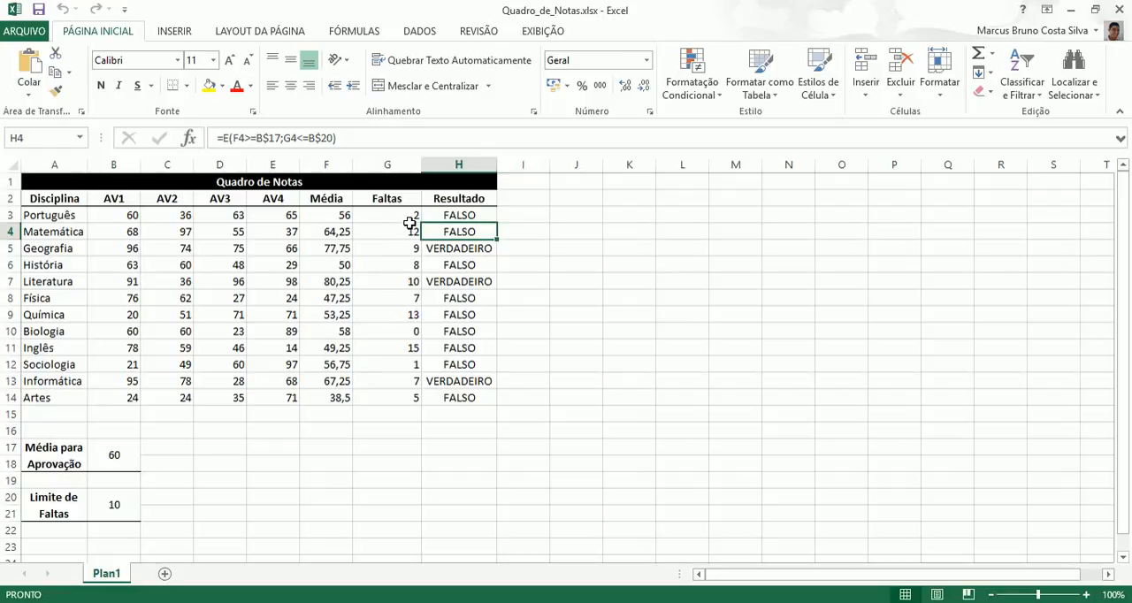
{"action": "left_click", "coordinate": [125, 502]}
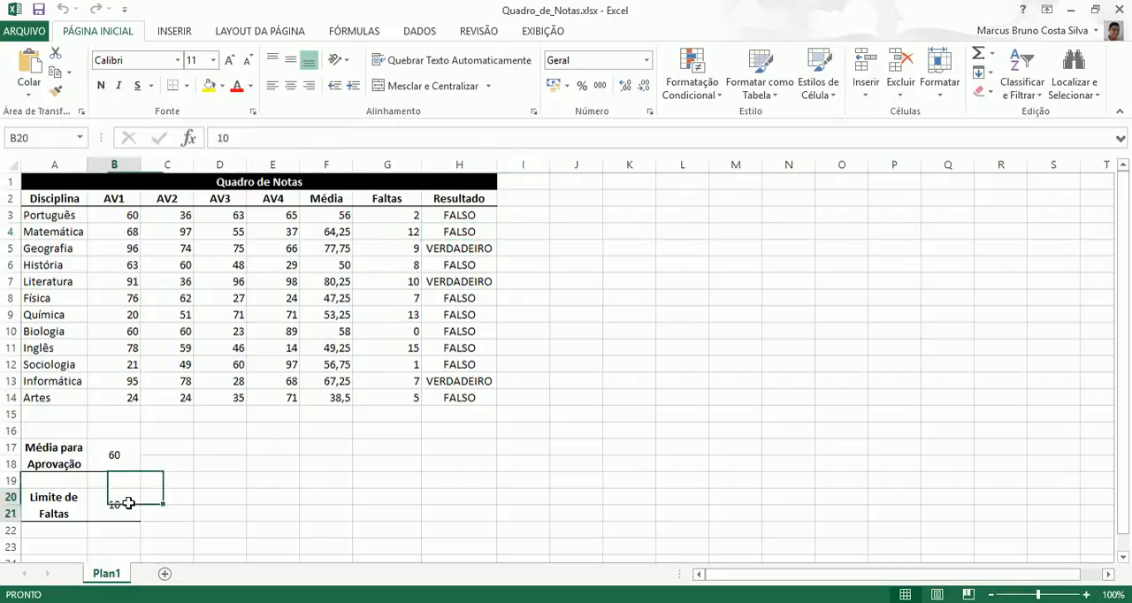
{"action": "left_click", "coordinate": [121, 456]}
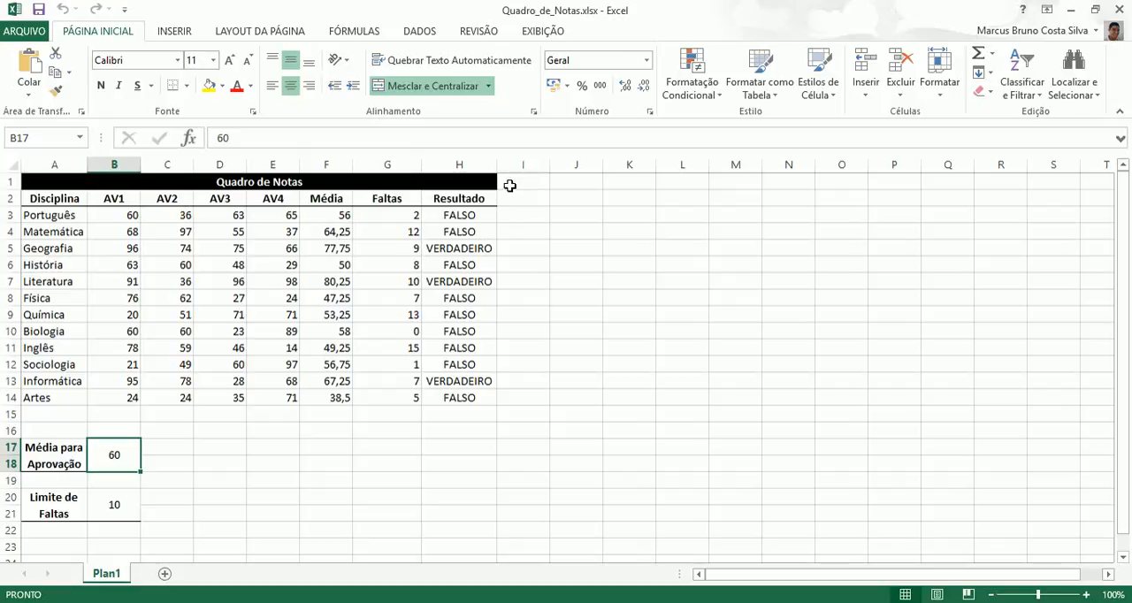
Step: Extend the merged "Quadro de Notas" title through column J and copy the Resultado header from H2 into I2:J2
{"action": "left_click_drag", "start_coordinate": [486, 184], "coordinate": [557, 184]}
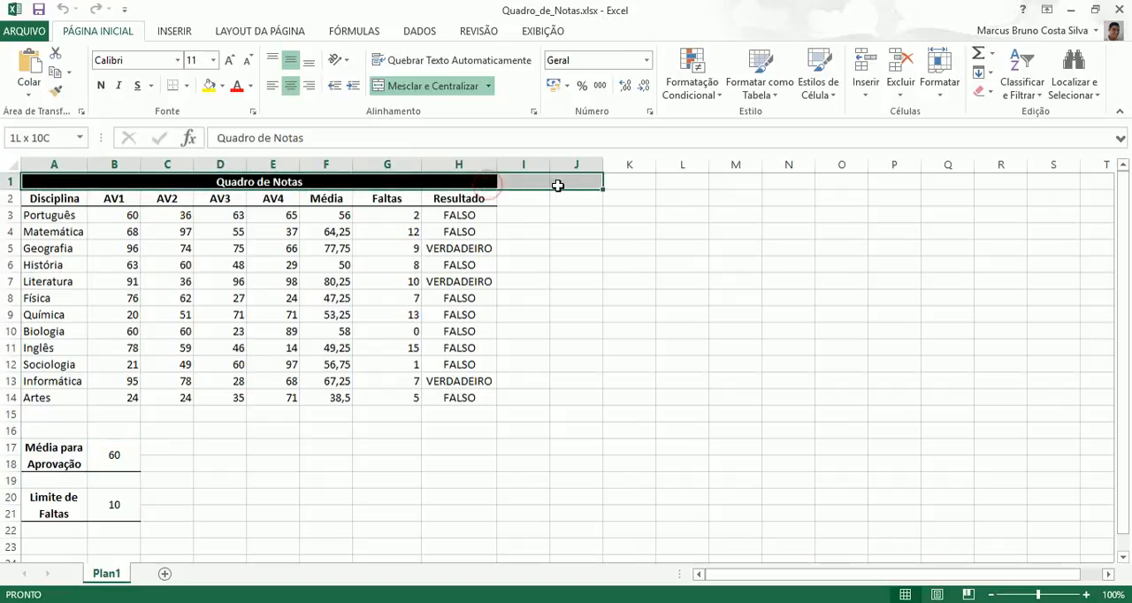
{"action": "left_click", "coordinate": [417, 87]}
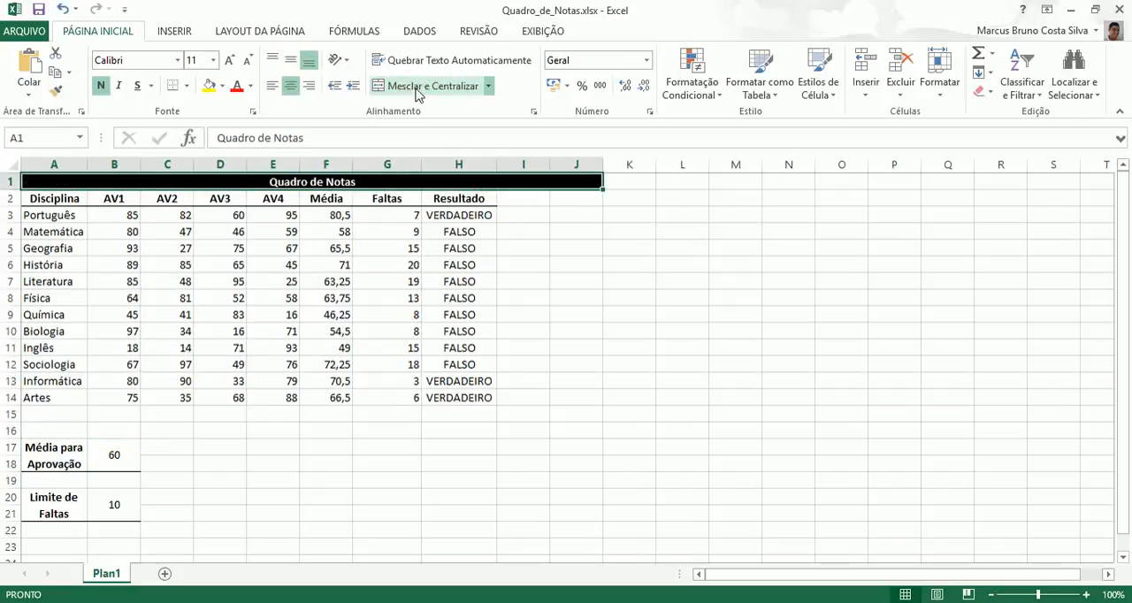
{"action": "left_click", "coordinate": [493, 197]}
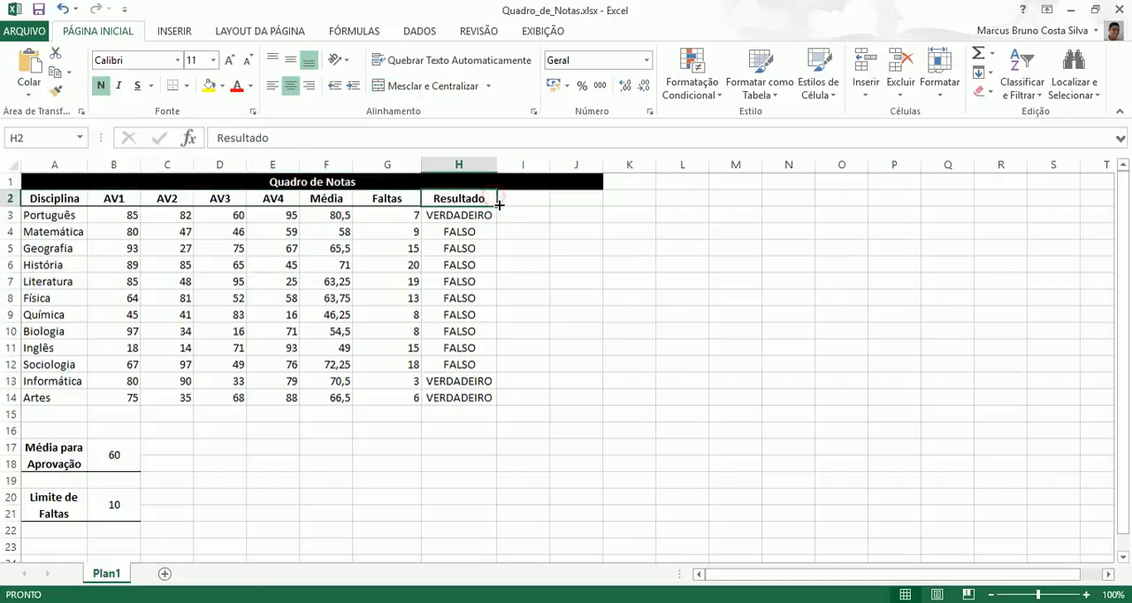
{"action": "left_click_drag", "start_coordinate": [496, 205], "coordinate": [581, 205]}
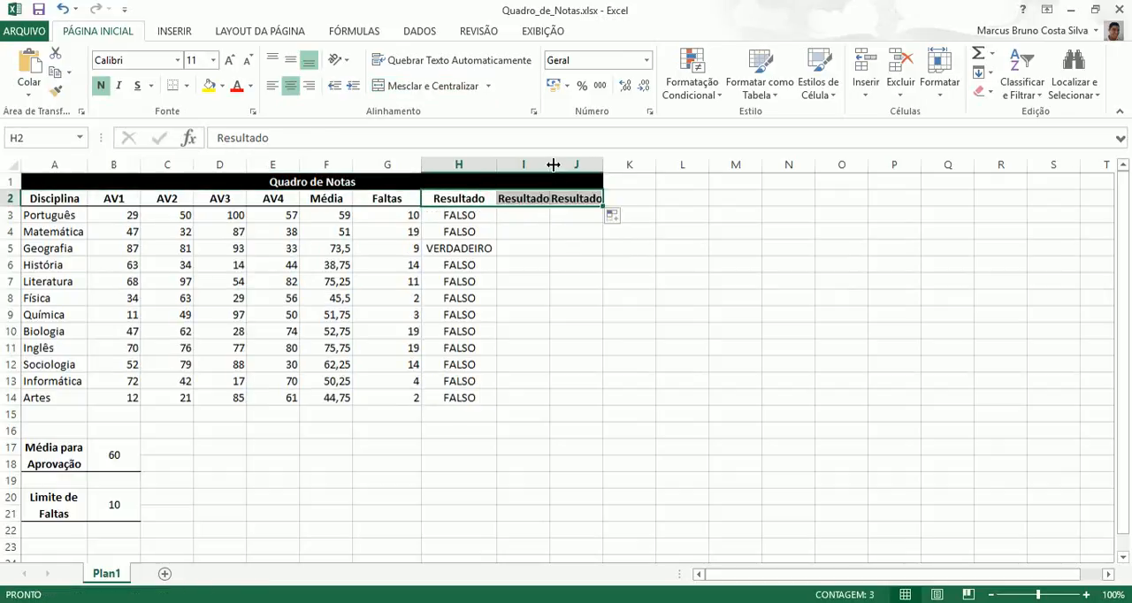
Step: Widen column I and rename its header in I2 as "Recuperação"
{"action": "left_click_drag", "start_coordinate": [550, 165], "coordinate": [650, 165]}
{"action": "left_click", "coordinate": [557, 198]}
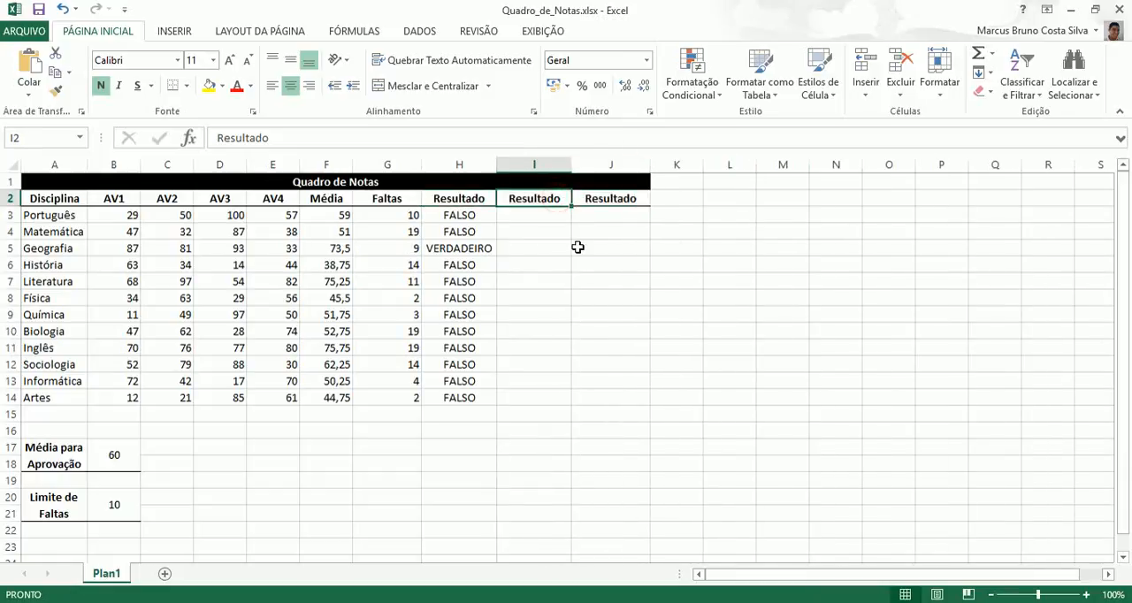
{"action": "type", "text": "Reu"}
{"action": "key", "text": "BackSpace"}
{"action": "type", "text": "cuperação"}
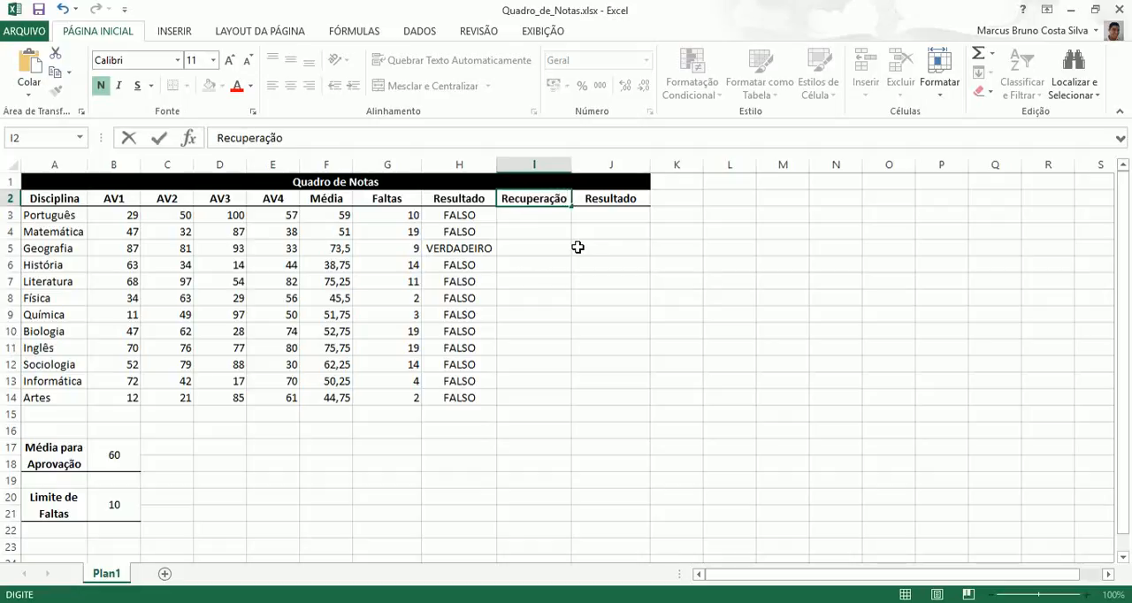
Step: Rename the header in J2 as "Resultado Final" and widen columns I and J slightly to fit their headers
{"action": "left_click", "coordinate": [606, 198]}
{"action": "double_click", "coordinate": [637, 198]}
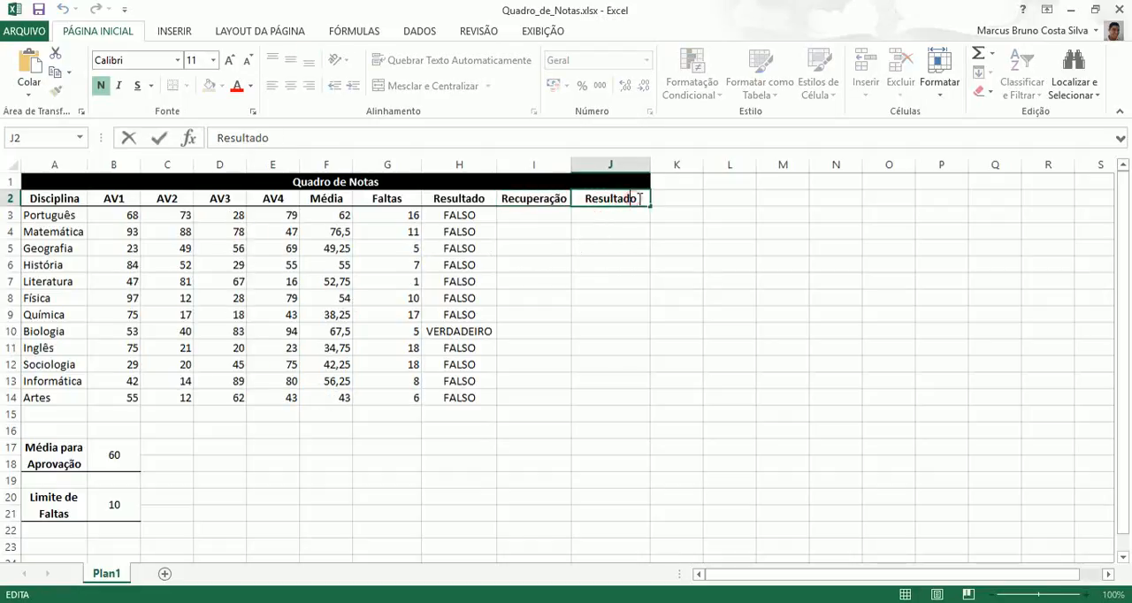
{"action": "type", "text": "Final"}
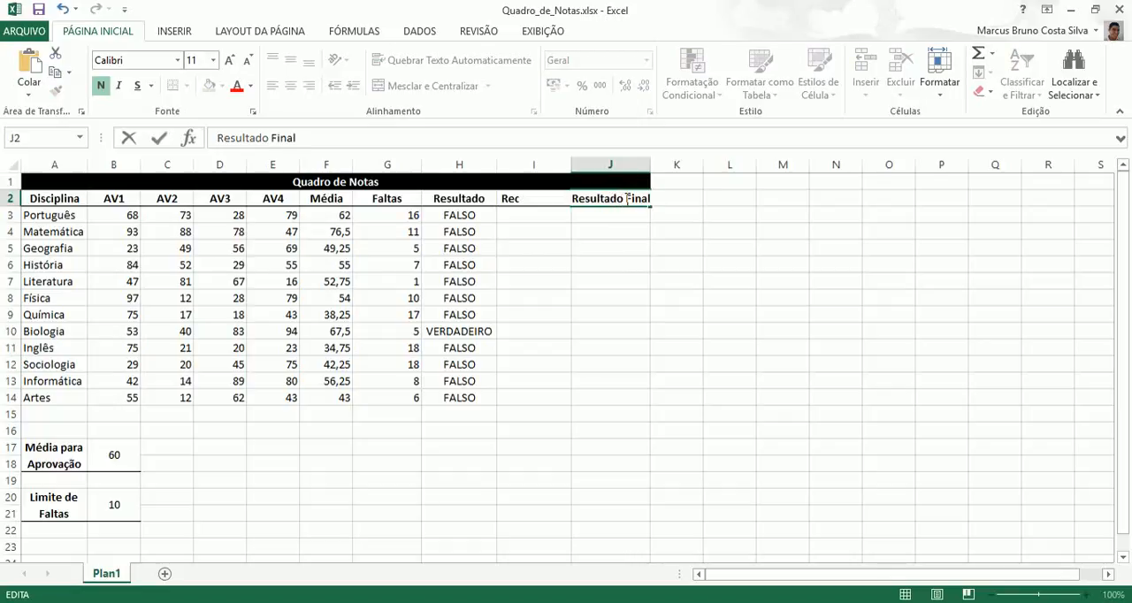
{"action": "key", "text": "Return"}
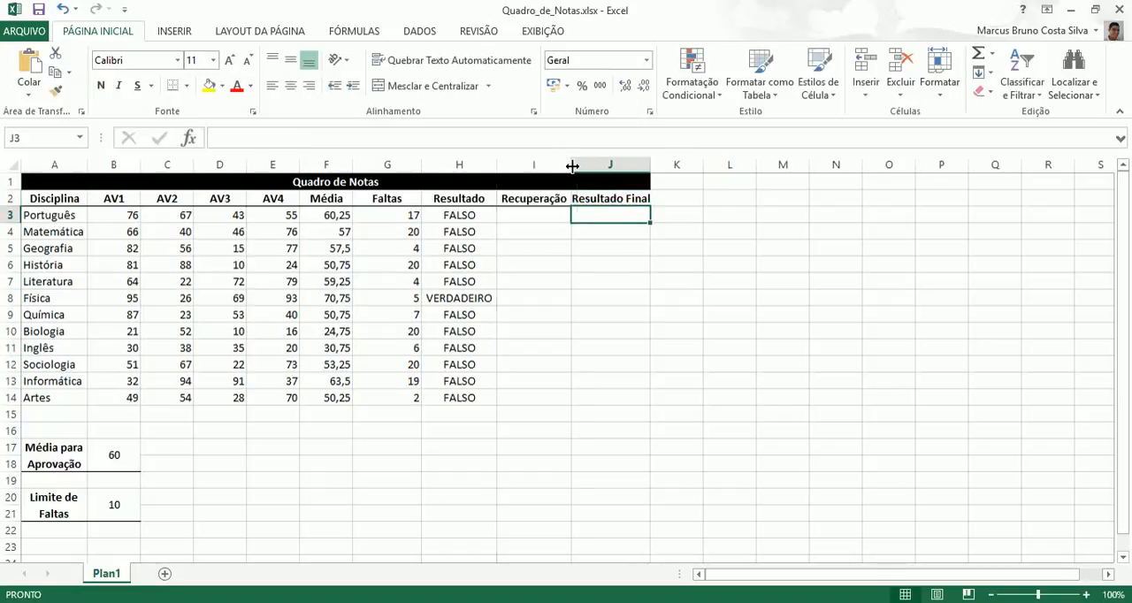
{"action": "left_click_drag", "start_coordinate": [572, 166], "coordinate": [578, 166]}
{"action": "left_click_drag", "start_coordinate": [657, 164], "coordinate": [672, 164]}
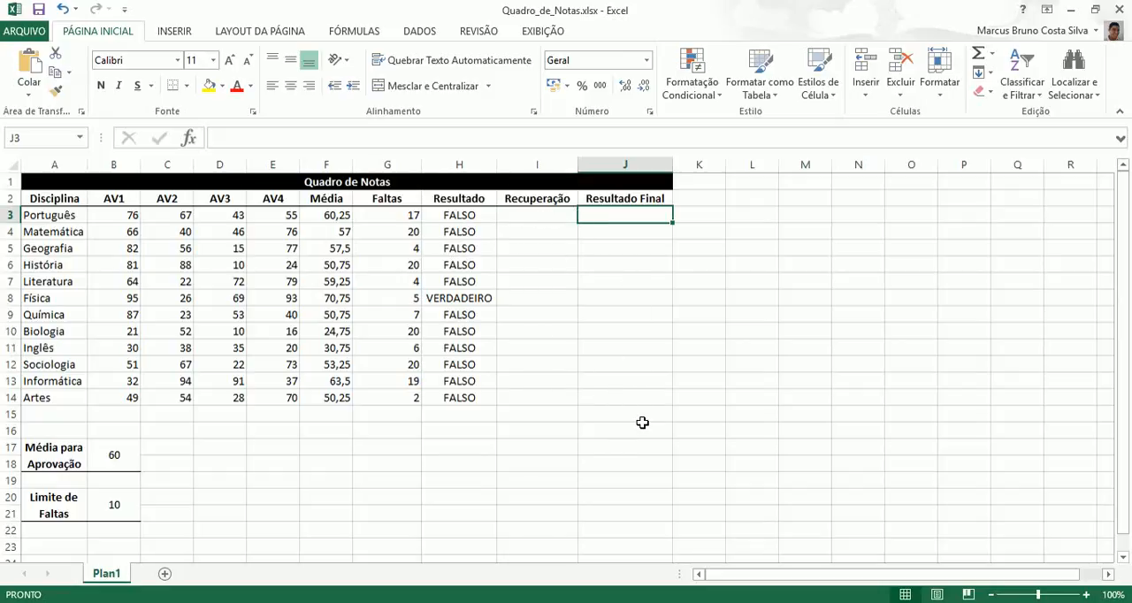
{"action": "left_click_drag", "start_coordinate": [672, 165], "coordinate": [676, 165]}
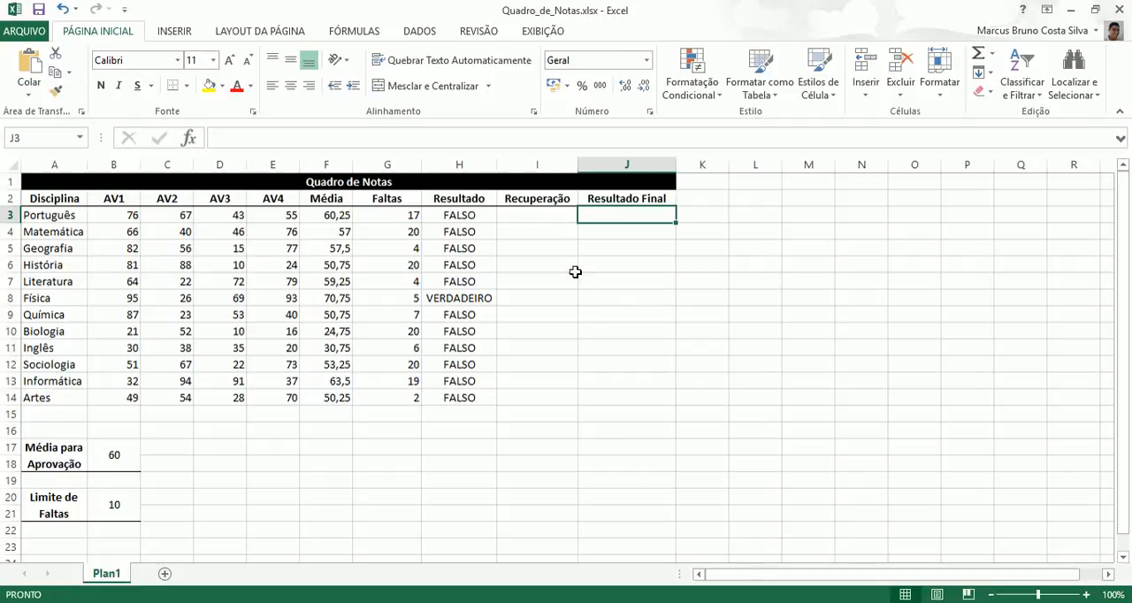
Step: Review the Resultado values in H3:H14, including the result for Física
{"action": "left_click", "coordinate": [461, 212]}
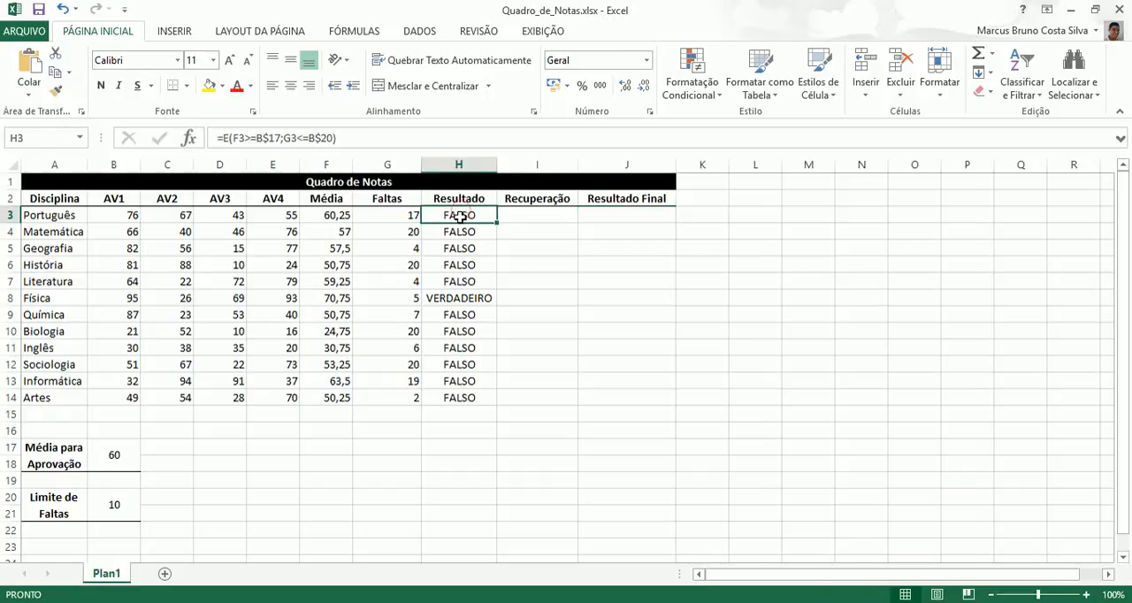
{"action": "left_click_drag", "start_coordinate": [457, 213], "coordinate": [469, 397]}
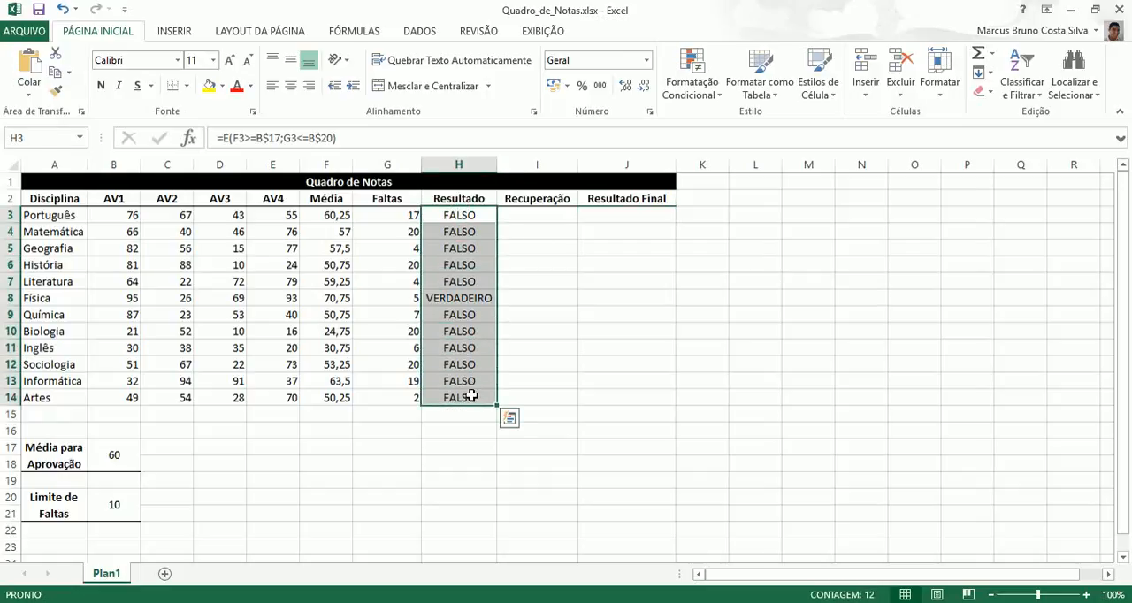
{"action": "left_click", "coordinate": [473, 299]}
{"action": "left_click", "coordinate": [593, 302]}
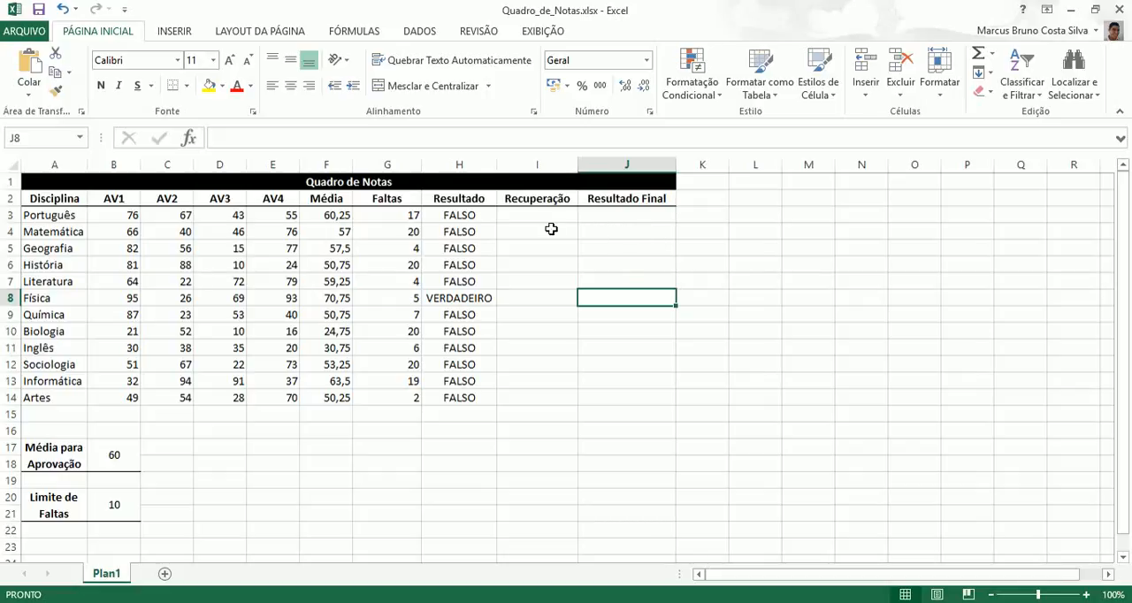
Step: Copy the formula =ALEATÓRIOENTRE(10;100) from E3 into I3 and fill it down the Recuperação column to I14
{"action": "left_click", "coordinate": [289, 217]}
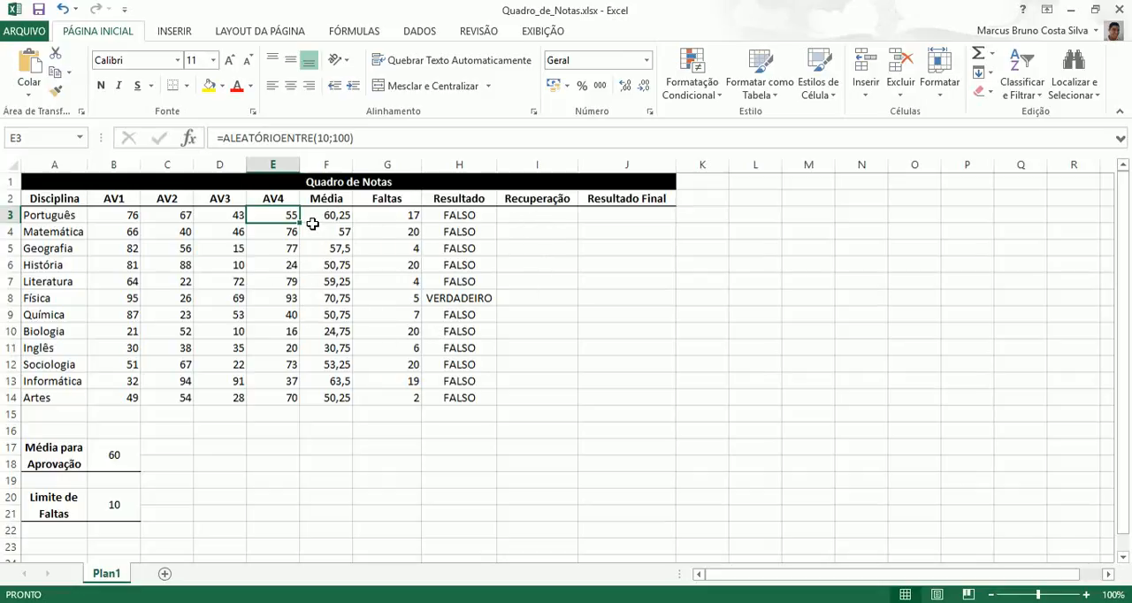
{"action": "left_click_drag", "start_coordinate": [377, 140], "coordinate": [217, 138]}
{"action": "key", "text": "ctrl+c"}
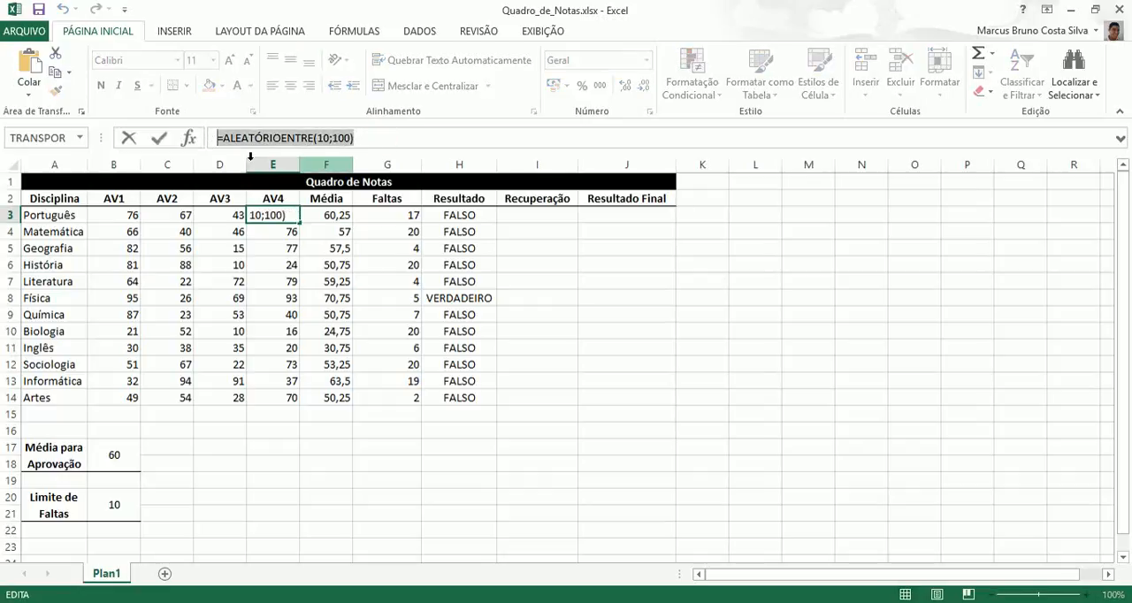
{"action": "type", "text": "="}
{"action": "left_click", "coordinate": [527, 216]}
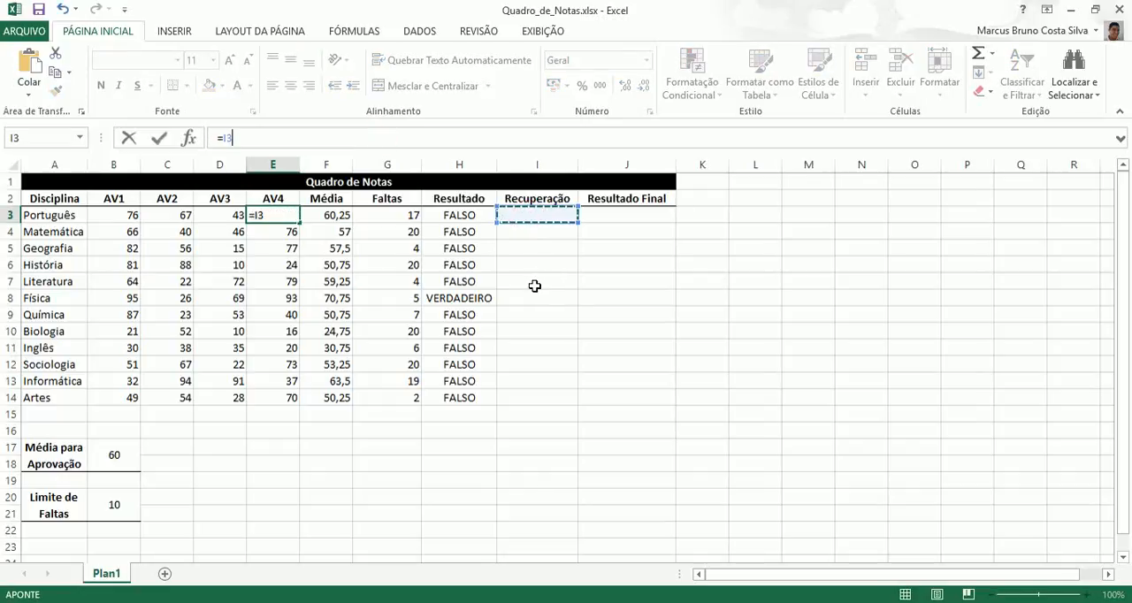
{"action": "key", "text": "Escape"}
{"action": "left_click", "coordinate": [550, 215]}
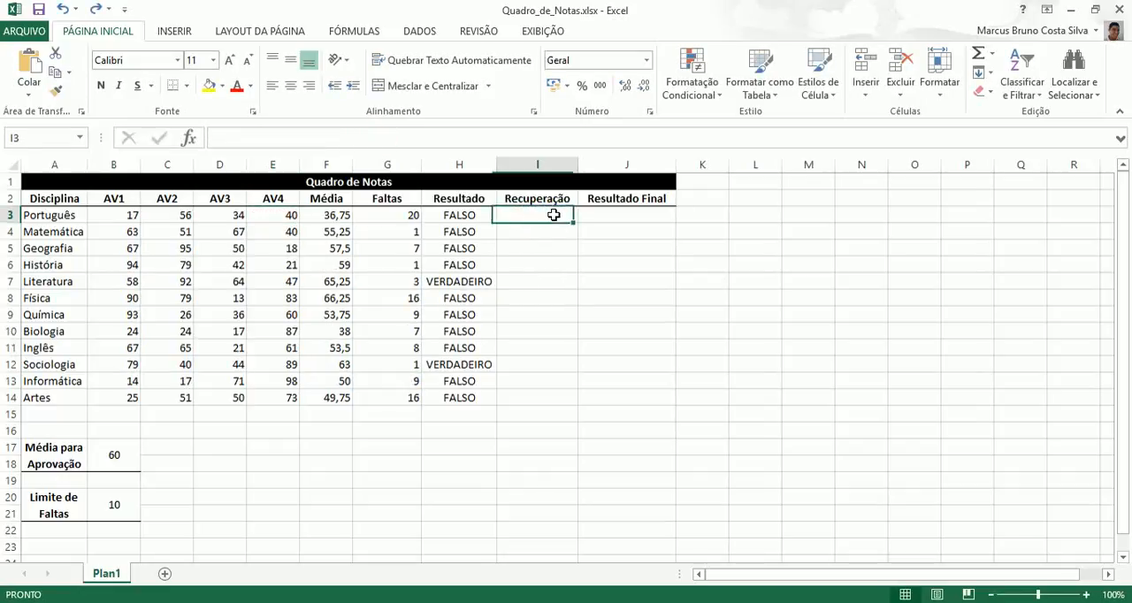
{"action": "key", "text": "ctrl+v"}
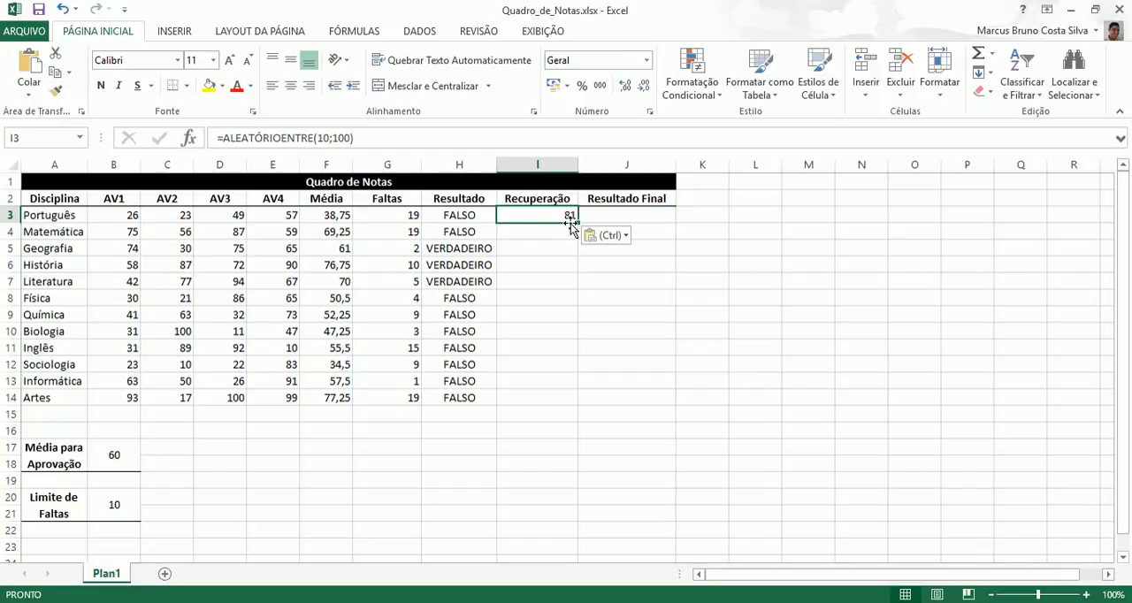
{"action": "left_click_drag", "start_coordinate": [577, 220], "coordinate": [575, 399]}
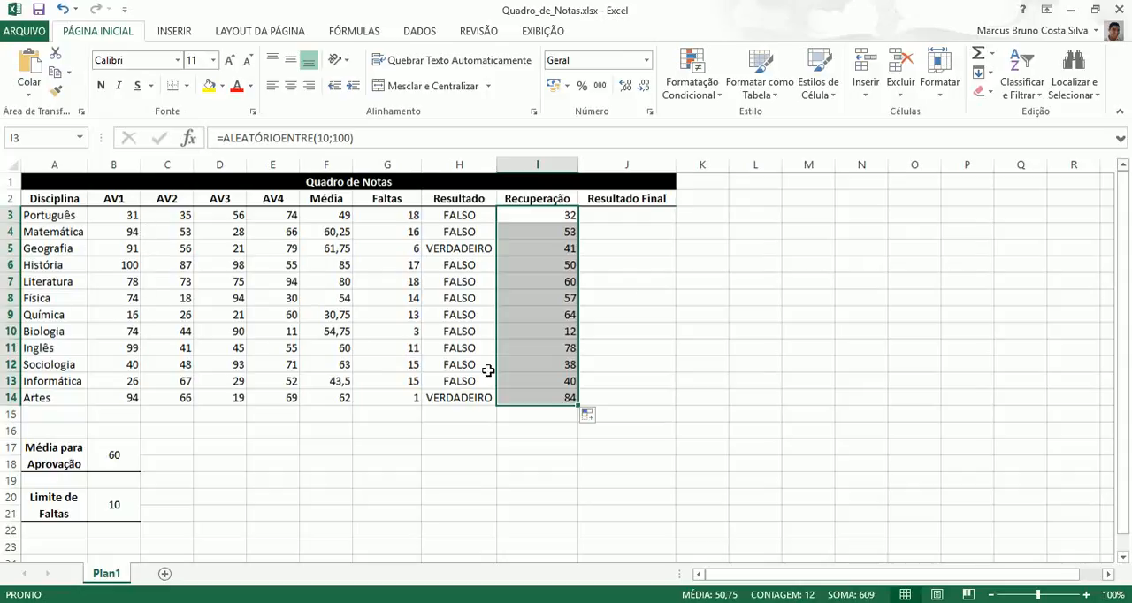
Step: Compare Geografia's result and recovery grade with the minimum average for approval in B17
{"action": "left_click", "coordinate": [637, 217]}
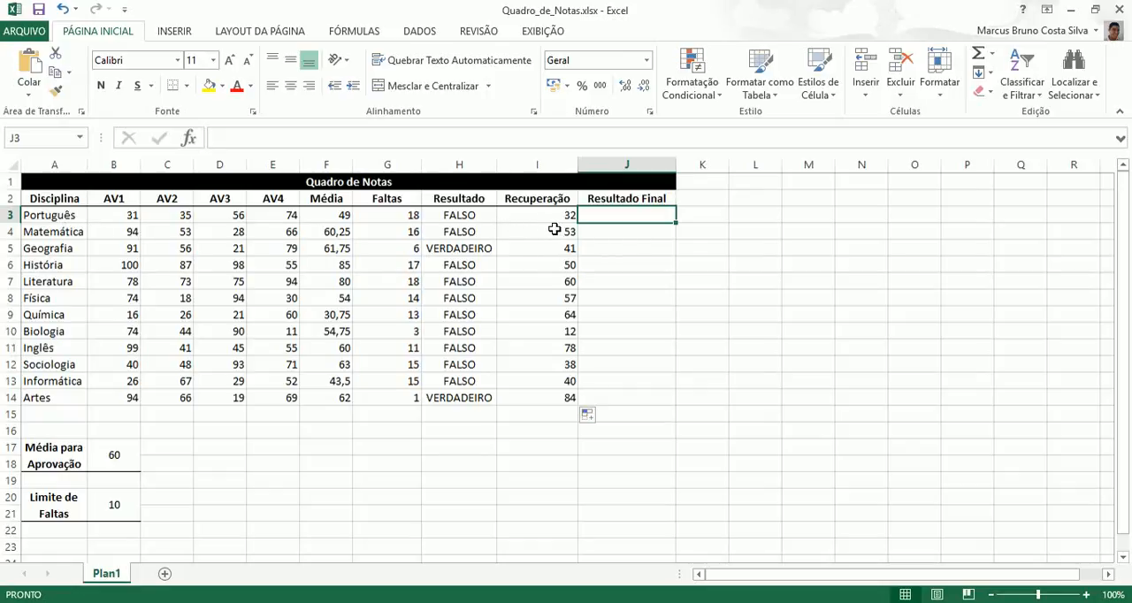
{"action": "left_click", "coordinate": [466, 249]}
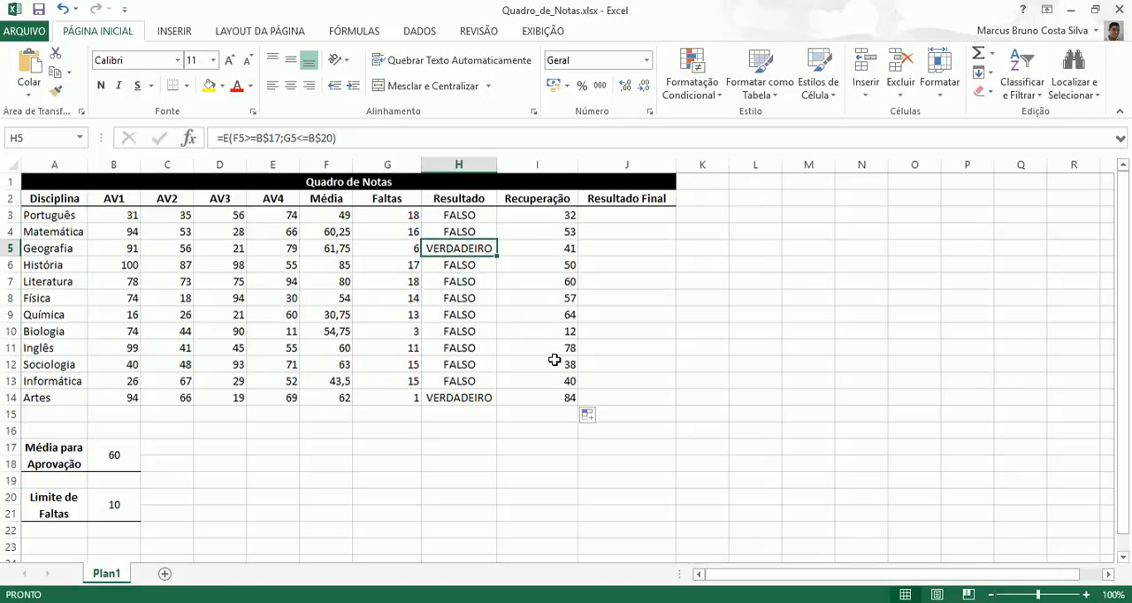
{"action": "left_click", "coordinate": [120, 454]}
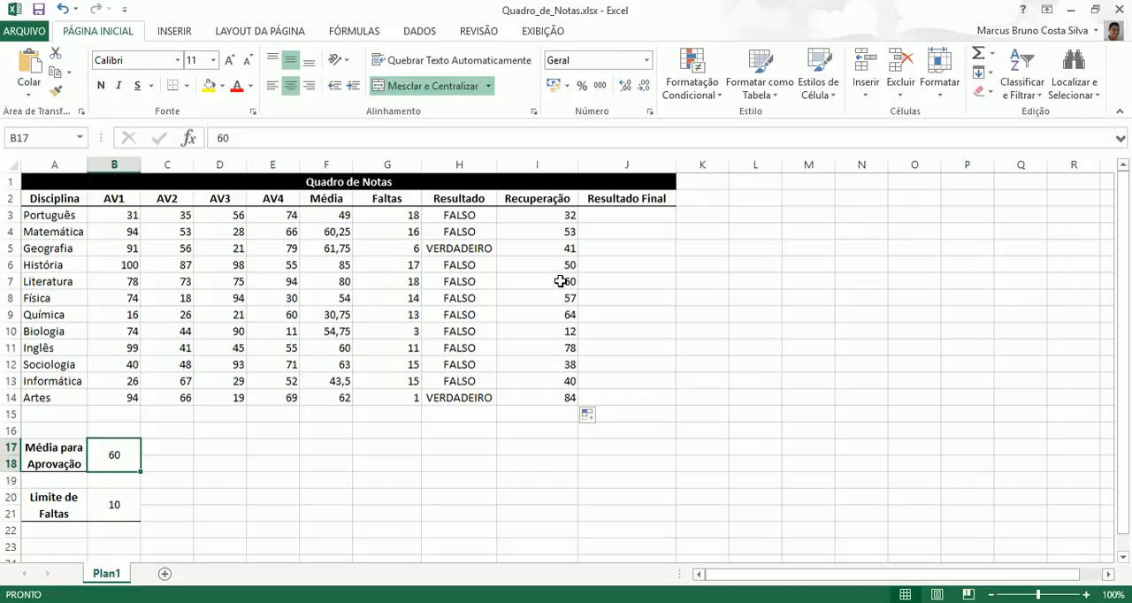
{"action": "left_click", "coordinate": [485, 250]}
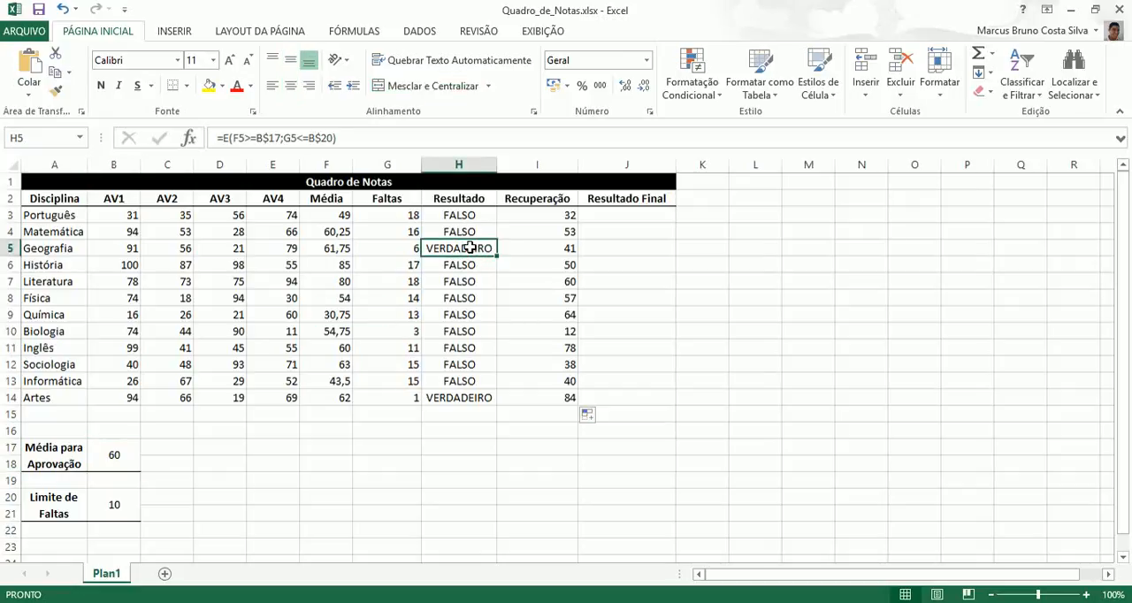
{"action": "left_click", "coordinate": [557, 251]}
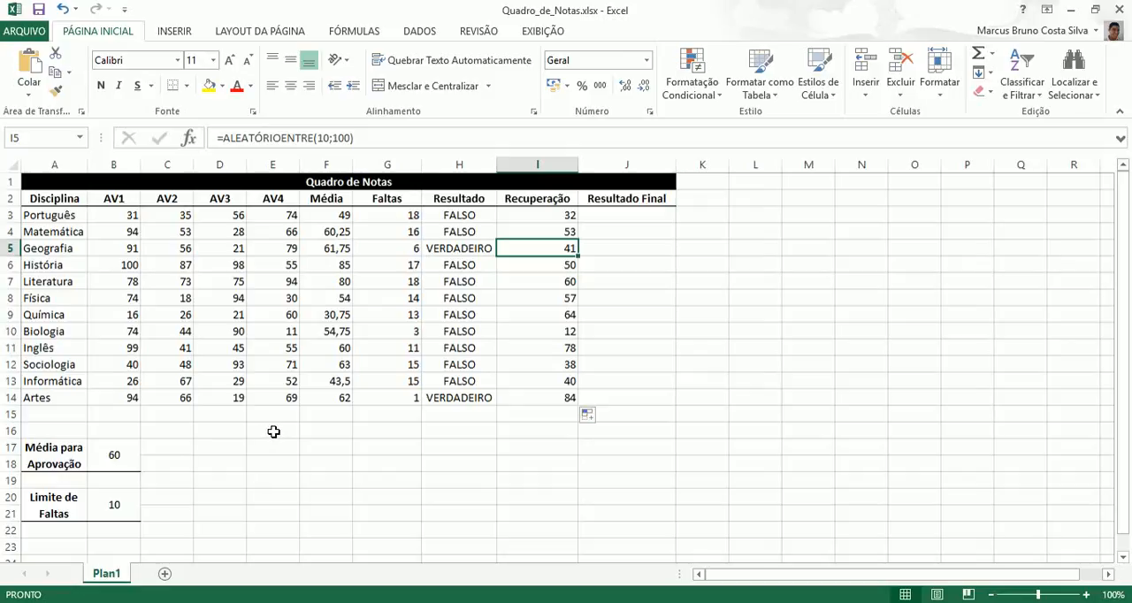
Step: Enter the formula =OU(H3;I3>=B$17) in J3 to determine the final result for Português
{"action": "left_click", "coordinate": [626, 218]}
{"action": "type", "text": "="}
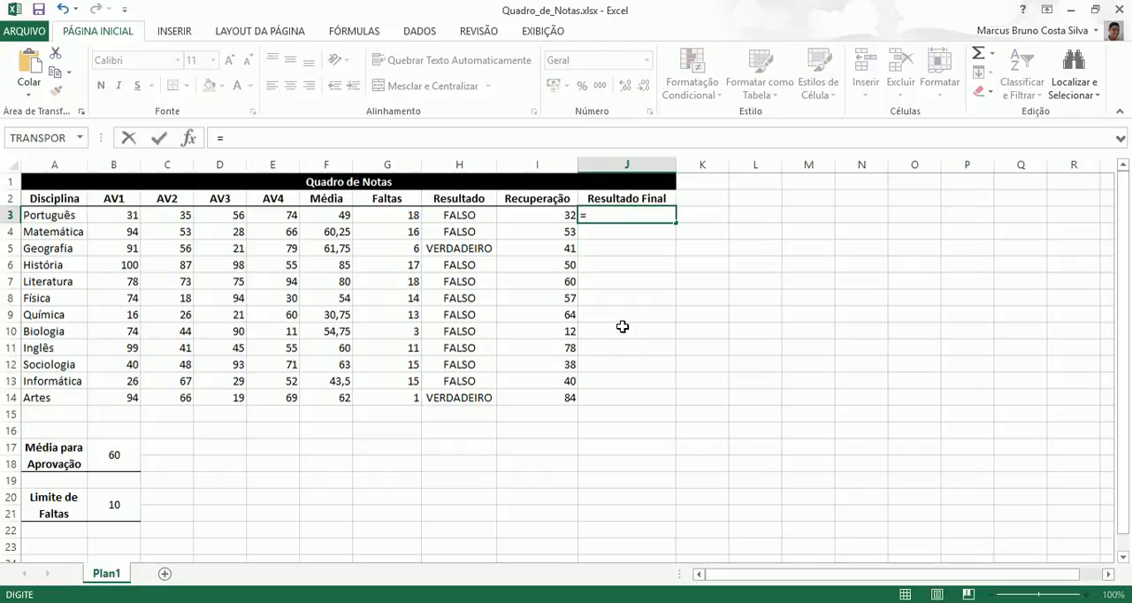
{"action": "type", "text": "ou("}
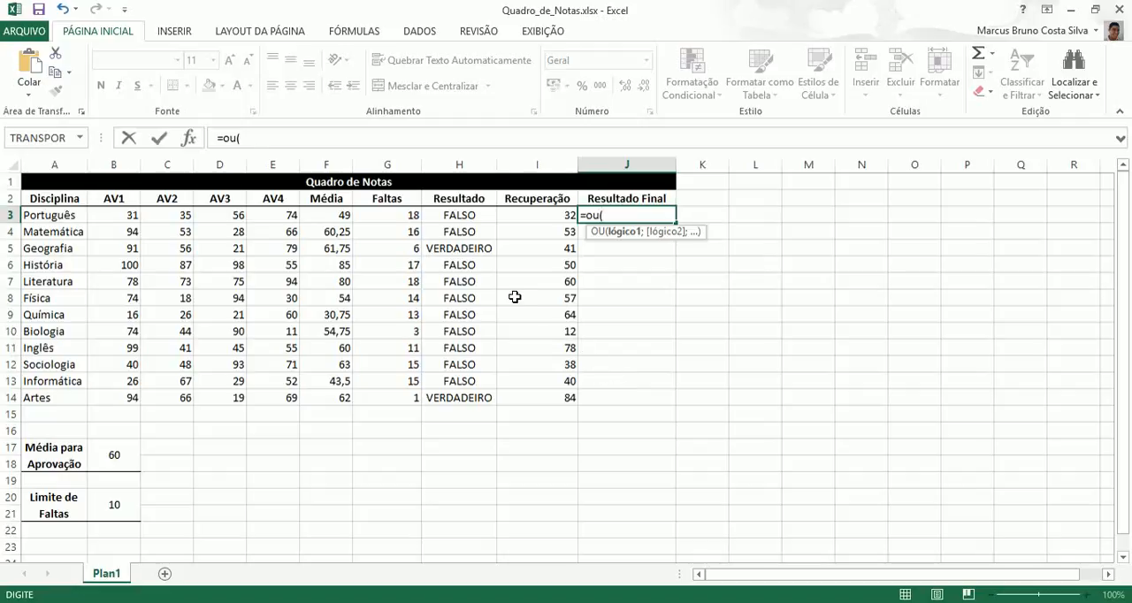
{"action": "left_click", "coordinate": [474, 216]}
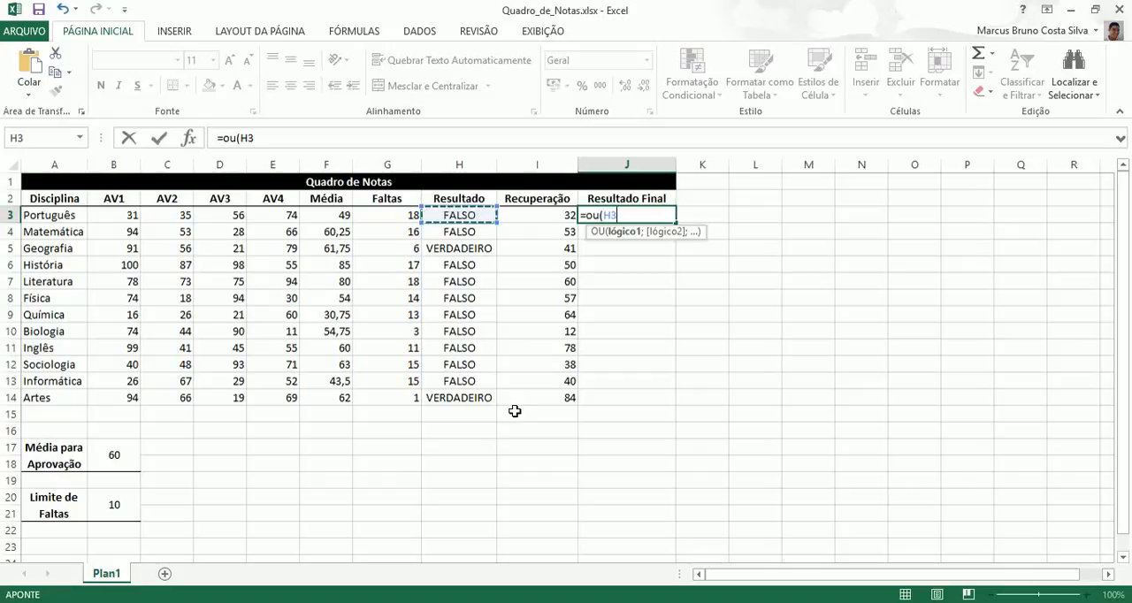
{"action": "type", "text": ";"}
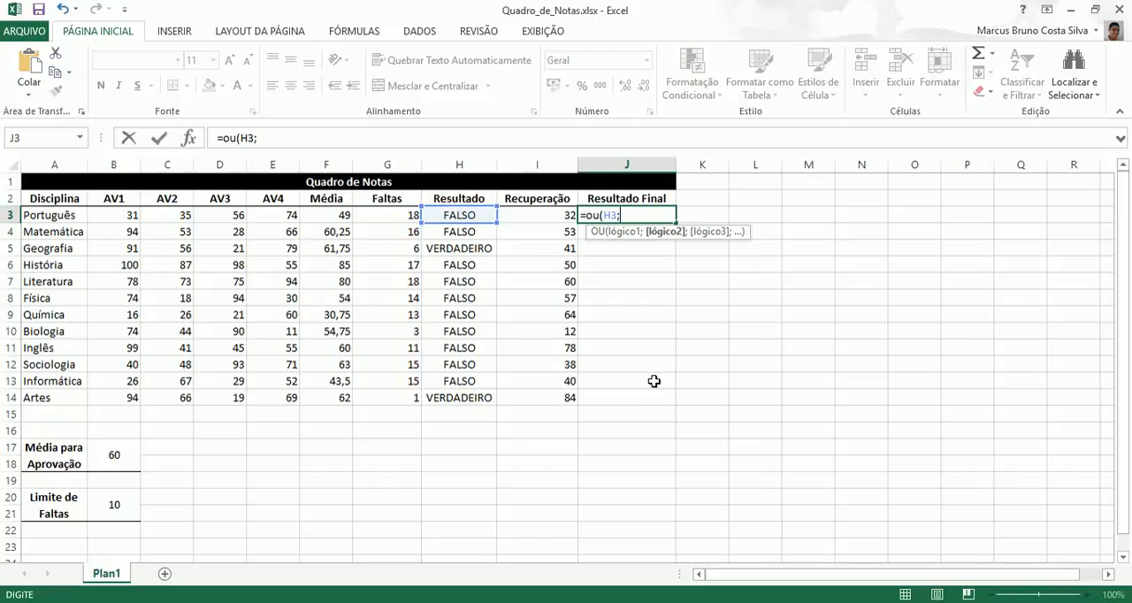
{"action": "left_click", "coordinate": [544, 216]}
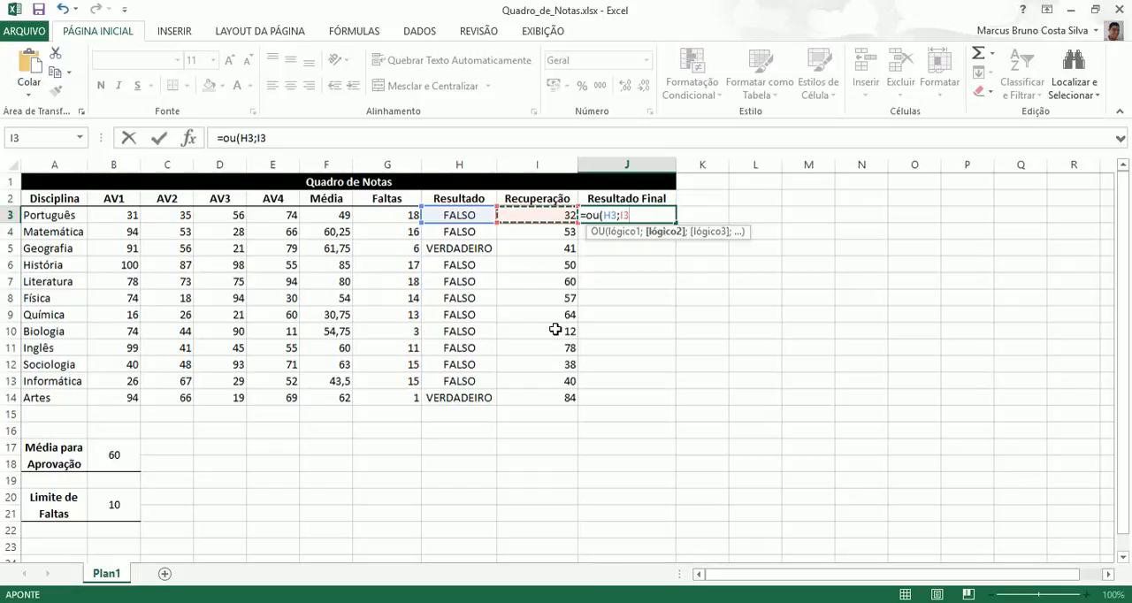
{"action": "type", "text": ">="}
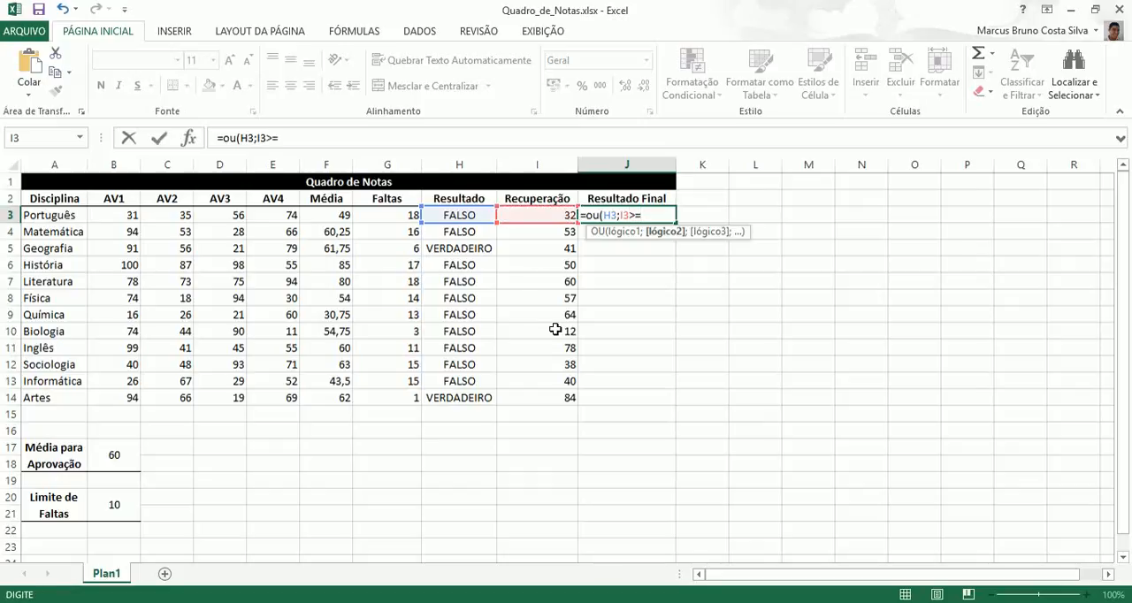
{"action": "left_click", "coordinate": [121, 456]}
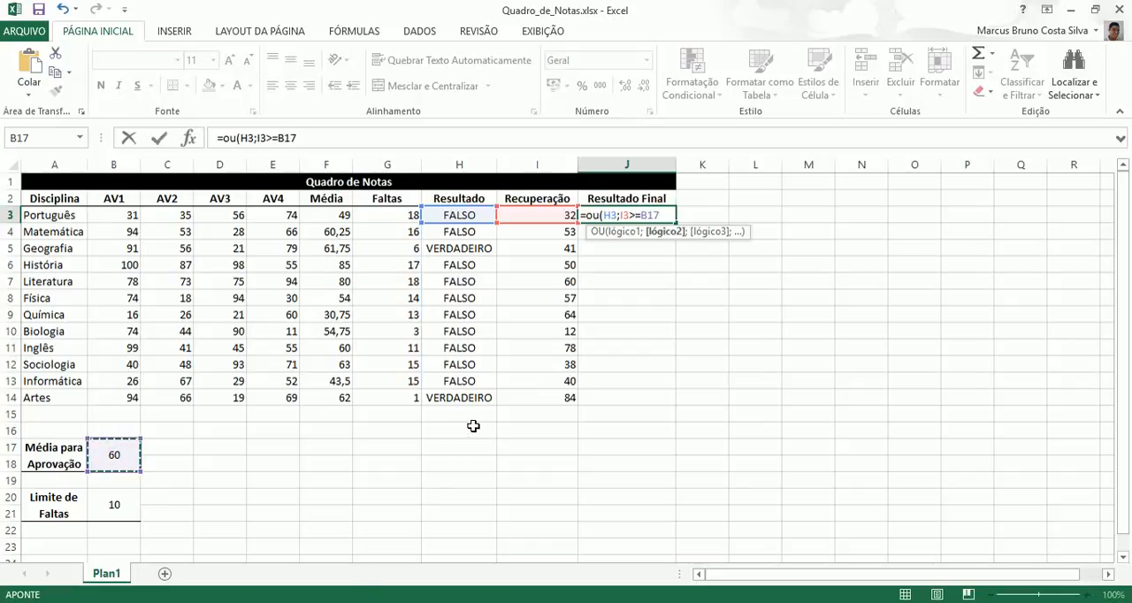
{"action": "left_click", "coordinate": [648, 214]}
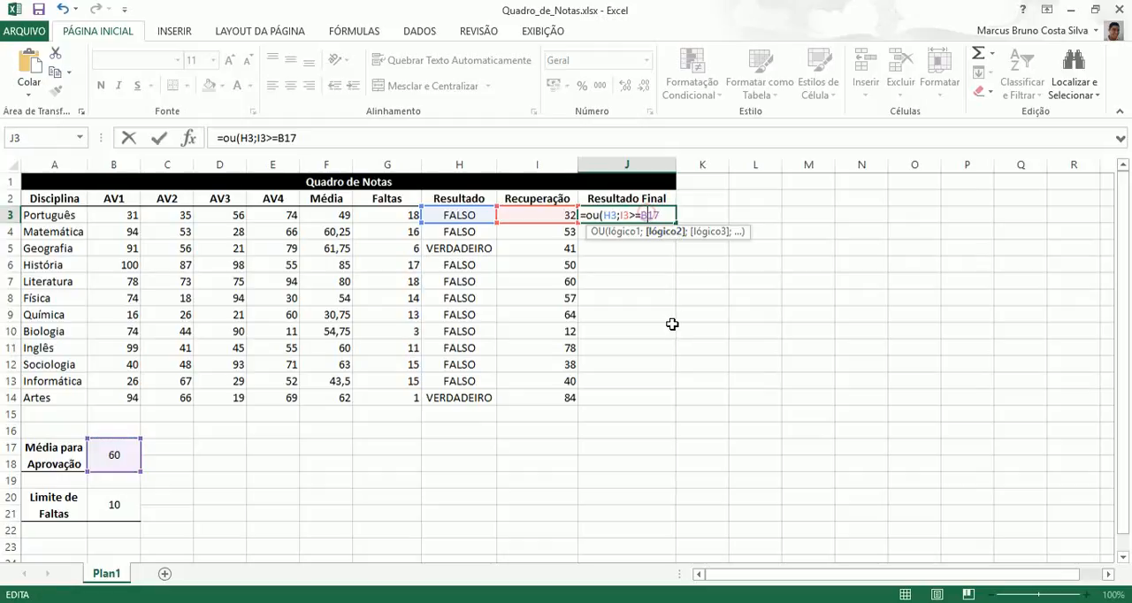
{"action": "type", "text": "$"}
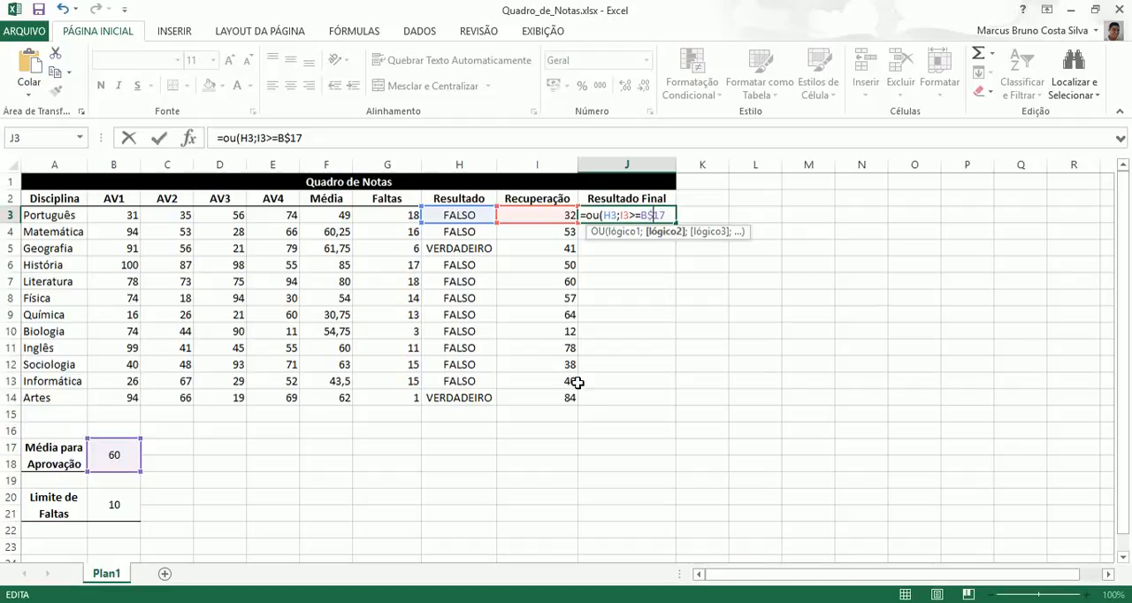
{"action": "key", "text": "Return"}
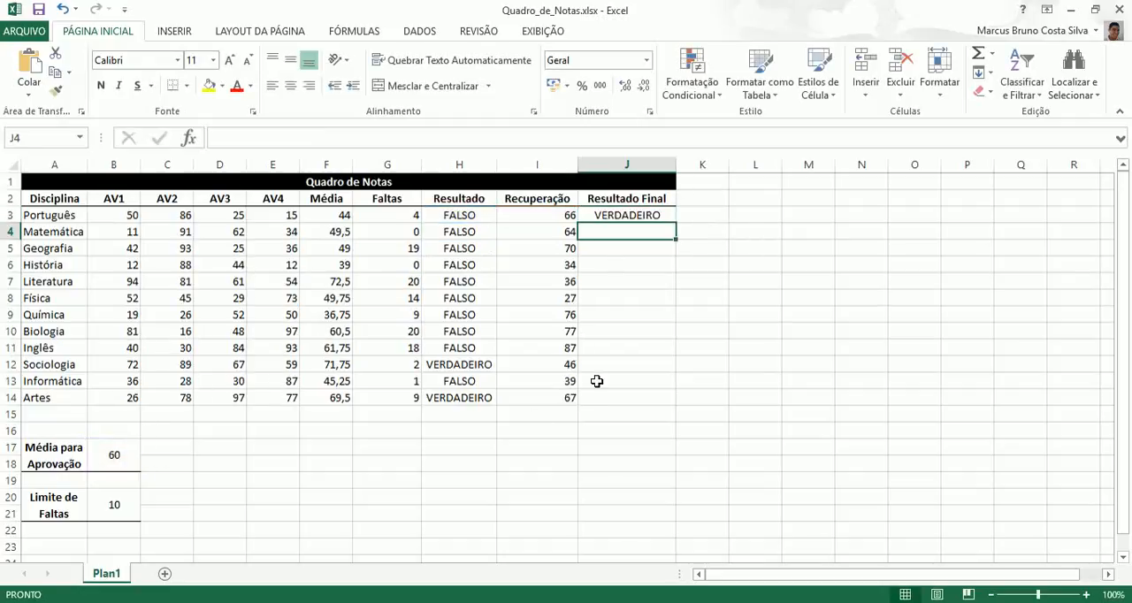
Step: Fill the OU formula from J3 down the Resultado Final column to J14
{"action": "left_click", "coordinate": [625, 216]}
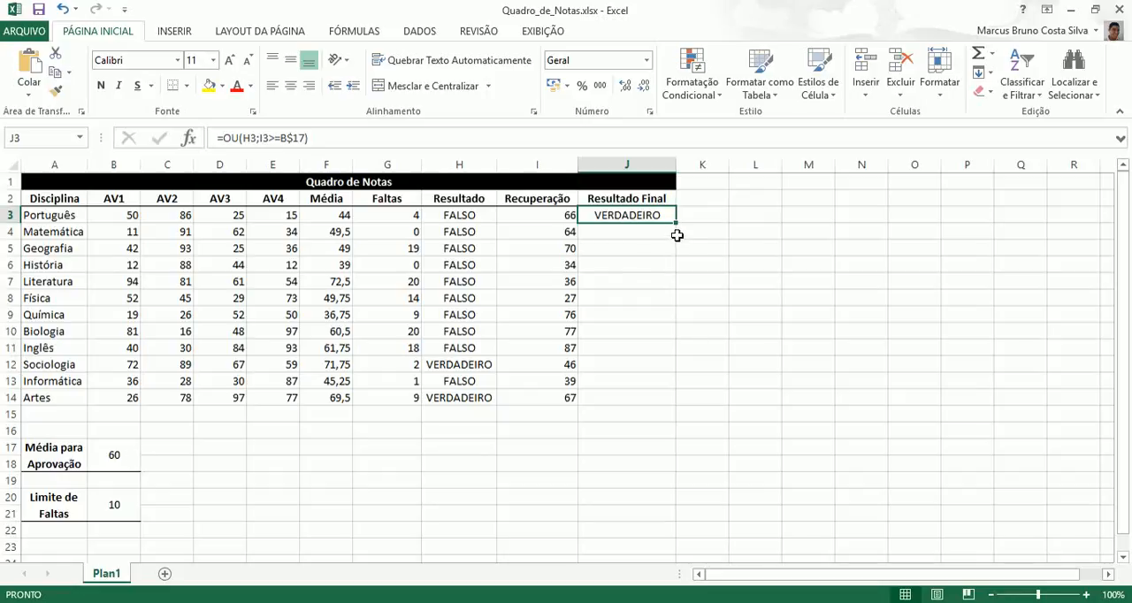
{"action": "left_click_drag", "start_coordinate": [677, 222], "coordinate": [677, 405]}
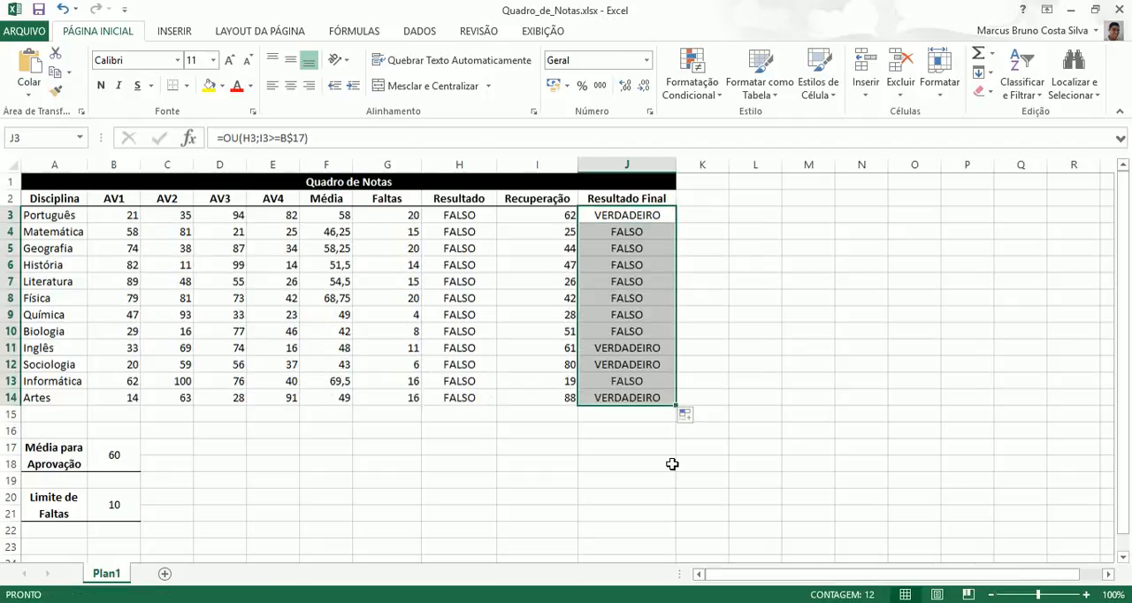
{"action": "left_click", "coordinate": [639, 433]}
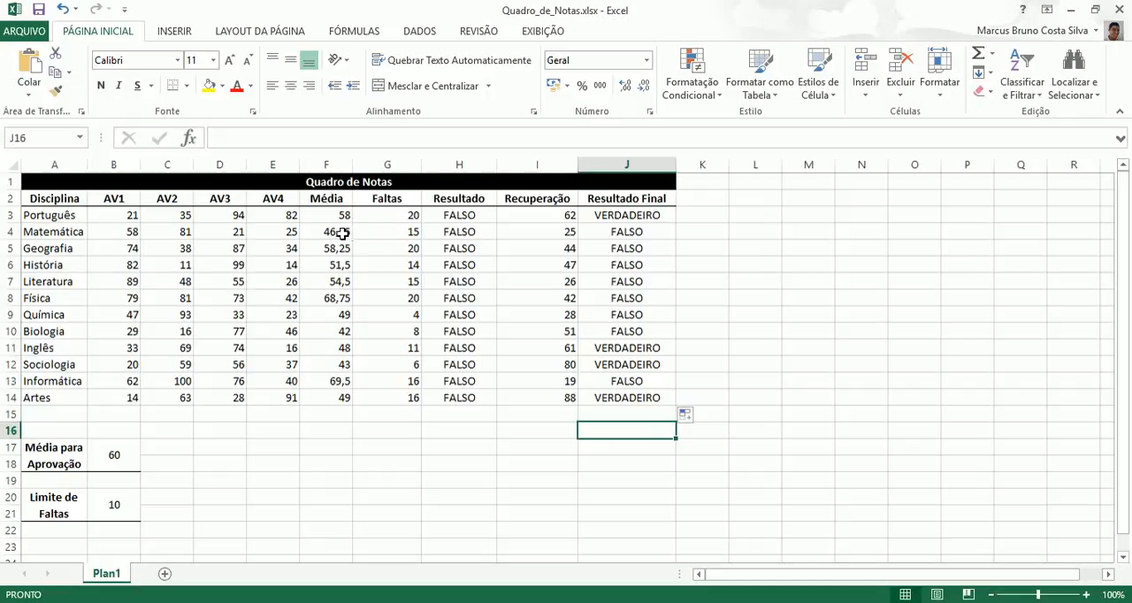
Step: Check Matemática's average, absences, result and recovery grade in row 4, and examine Inglês's final result in J11
{"action": "left_click", "coordinate": [408, 232]}
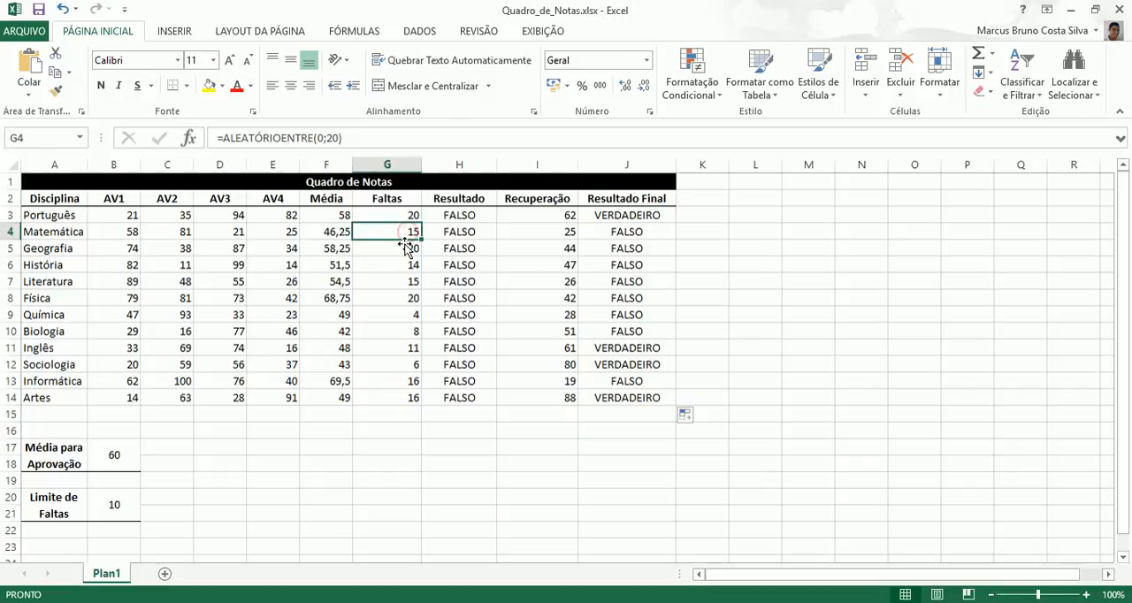
{"action": "left_click", "coordinate": [341, 234]}
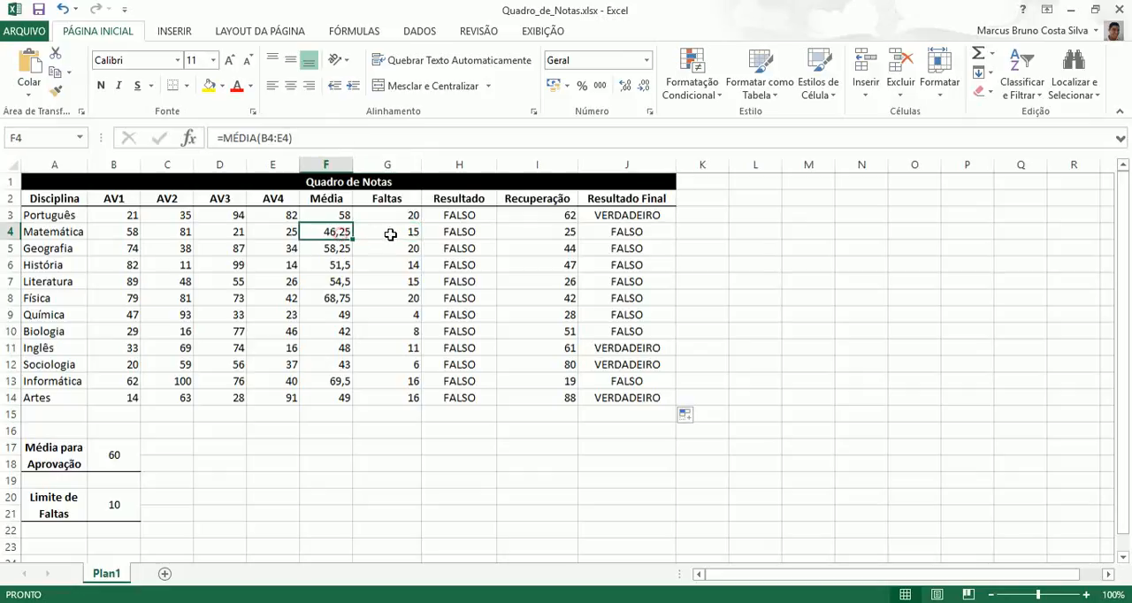
{"action": "left_click", "coordinate": [391, 233]}
{"action": "left_click", "coordinate": [464, 234]}
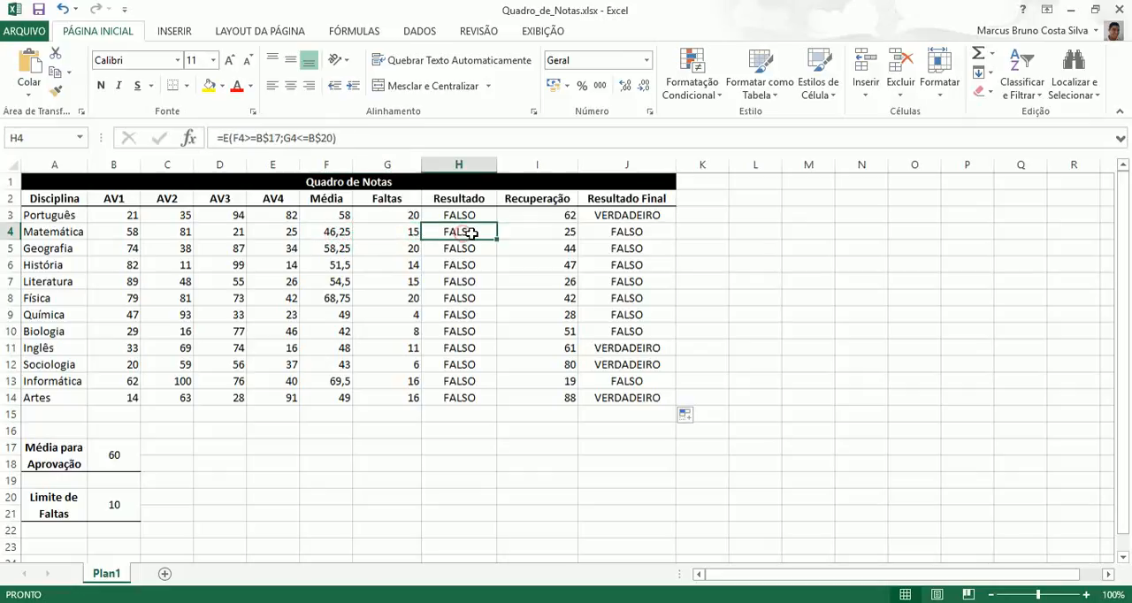
{"action": "left_click", "coordinate": [543, 234]}
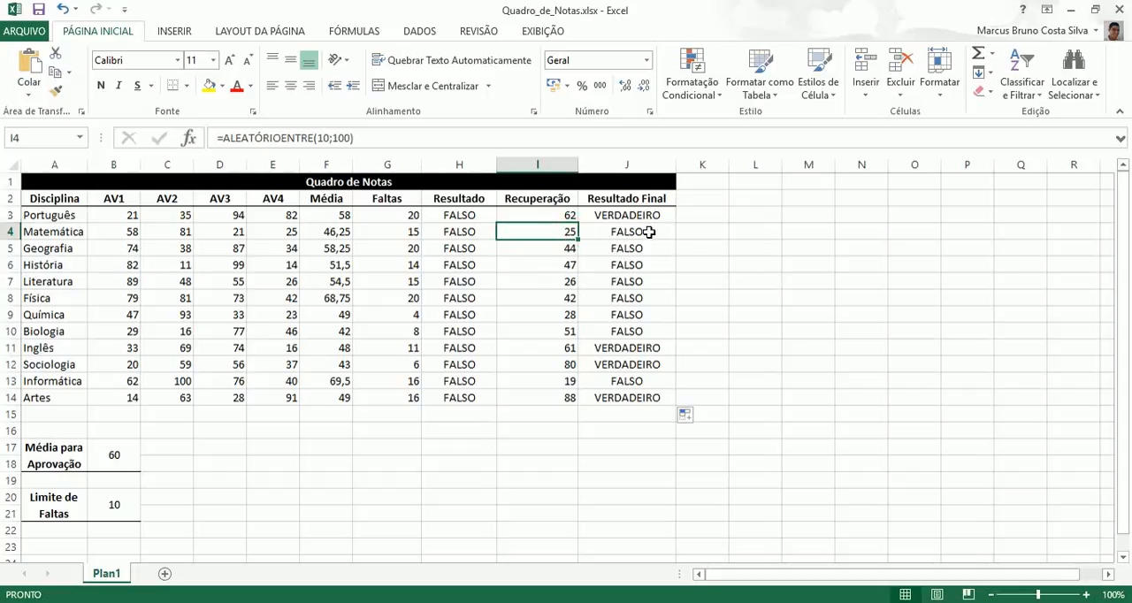
{"action": "left_click", "coordinate": [612, 351]}
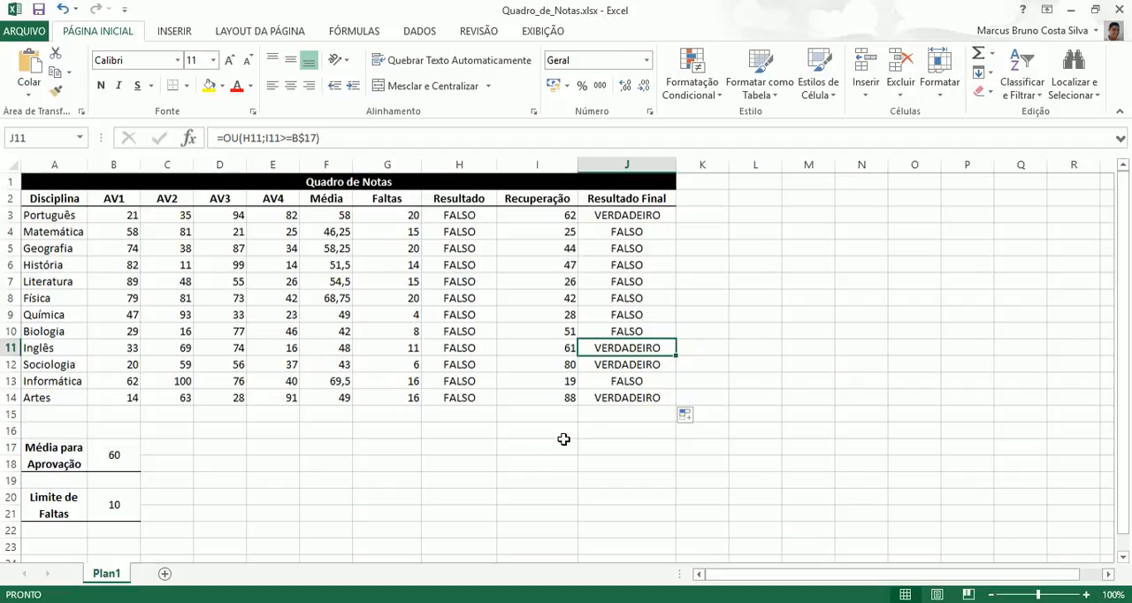
Step: Recalculate the sheet to generate new random grades and absences
{"action": "left_click", "coordinate": [624, 449]}
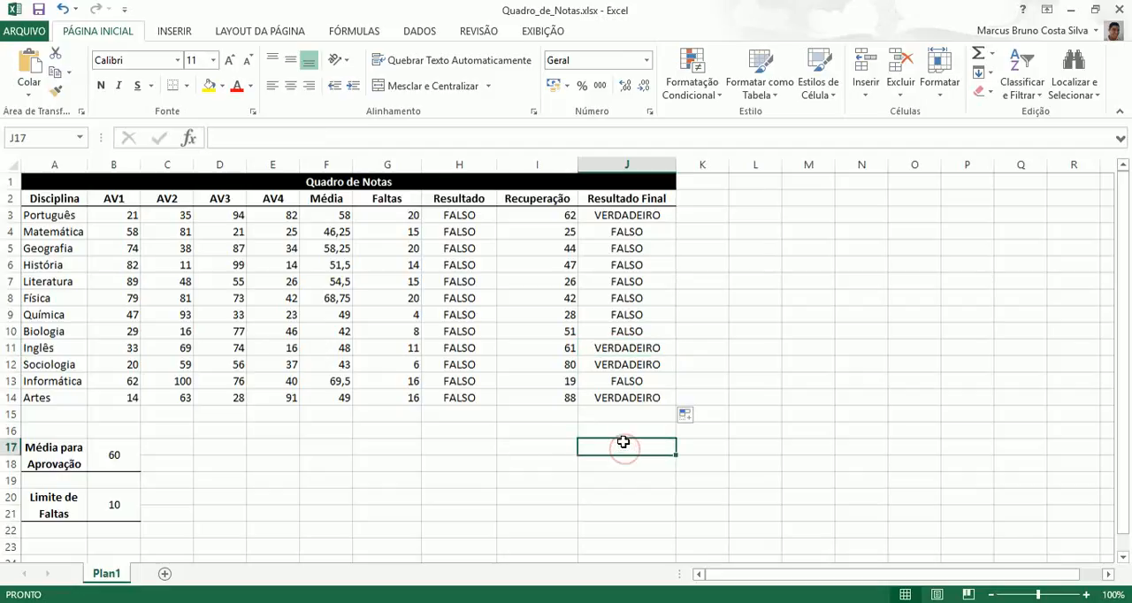
{"action": "key", "text": "Return"}
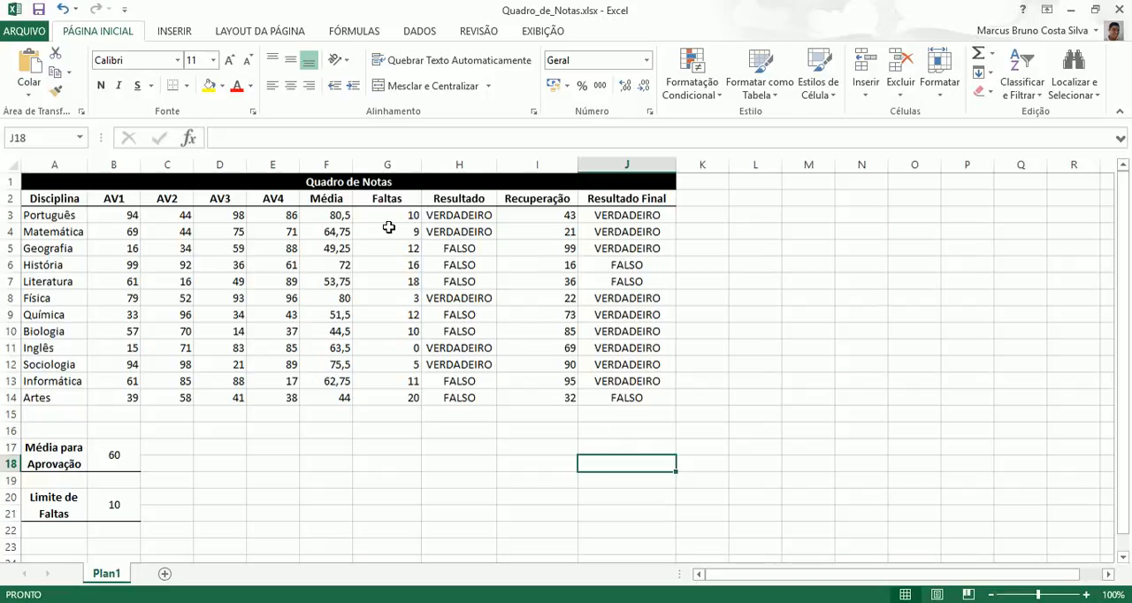
{"action": "left_click", "coordinate": [558, 219]}
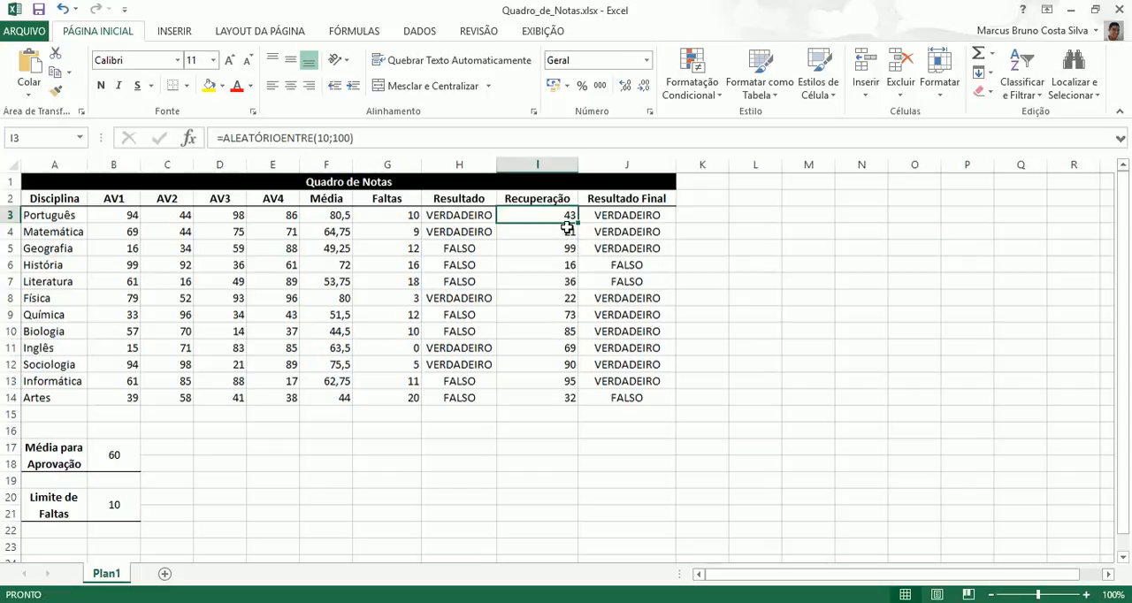
{"action": "type", "text": "0"}
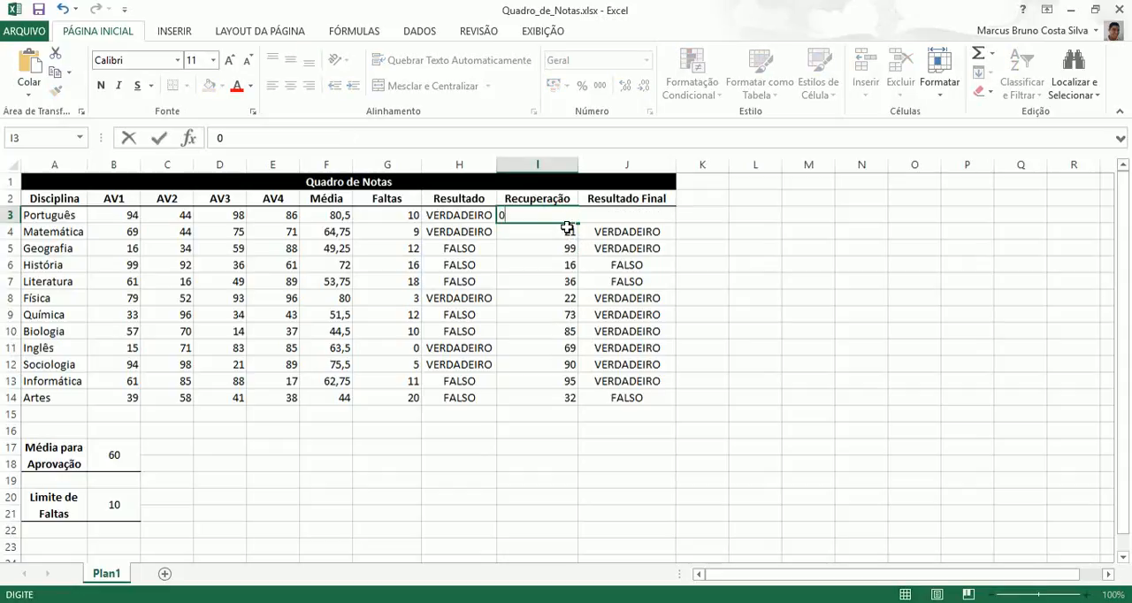
{"action": "key", "text": "ctrl+z"}
{"action": "key", "text": "Escape"}
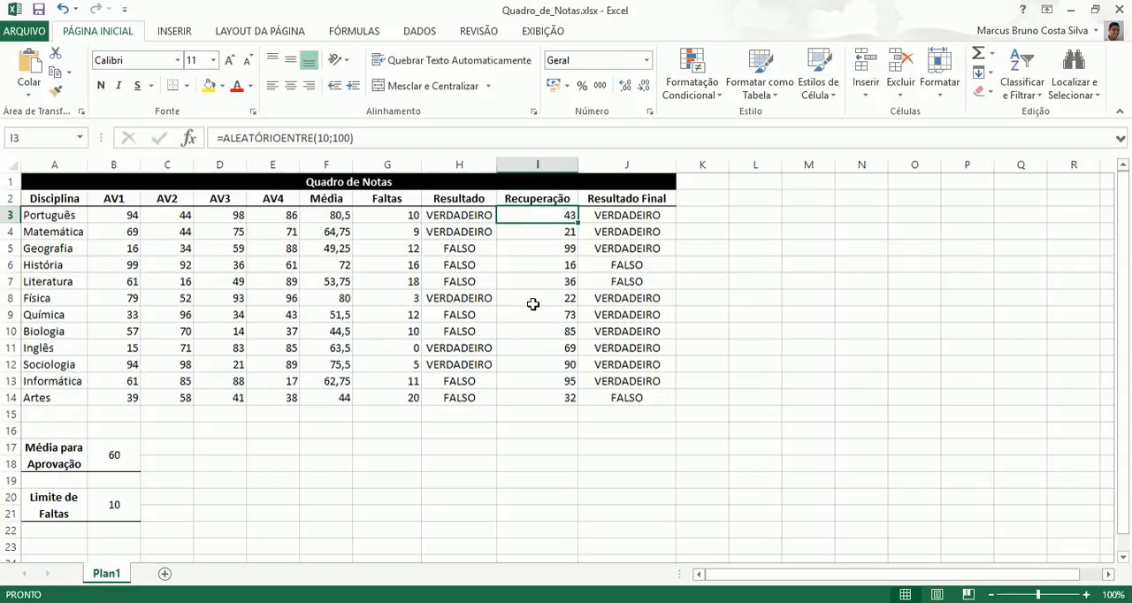
{"action": "double_click", "coordinate": [567, 216]}
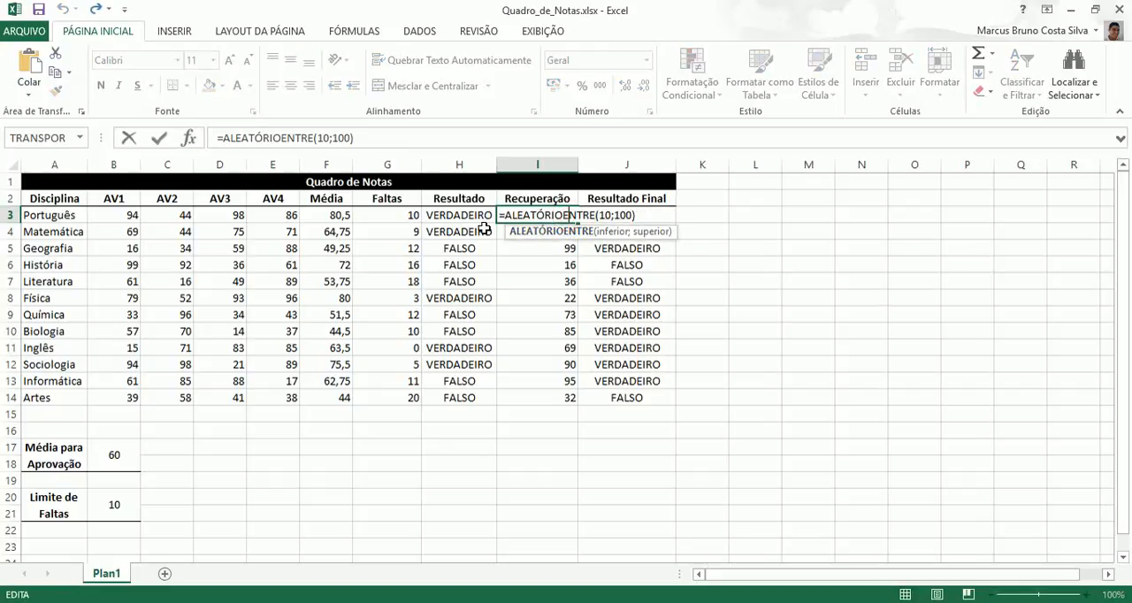
{"action": "left_click", "coordinate": [226, 138]}
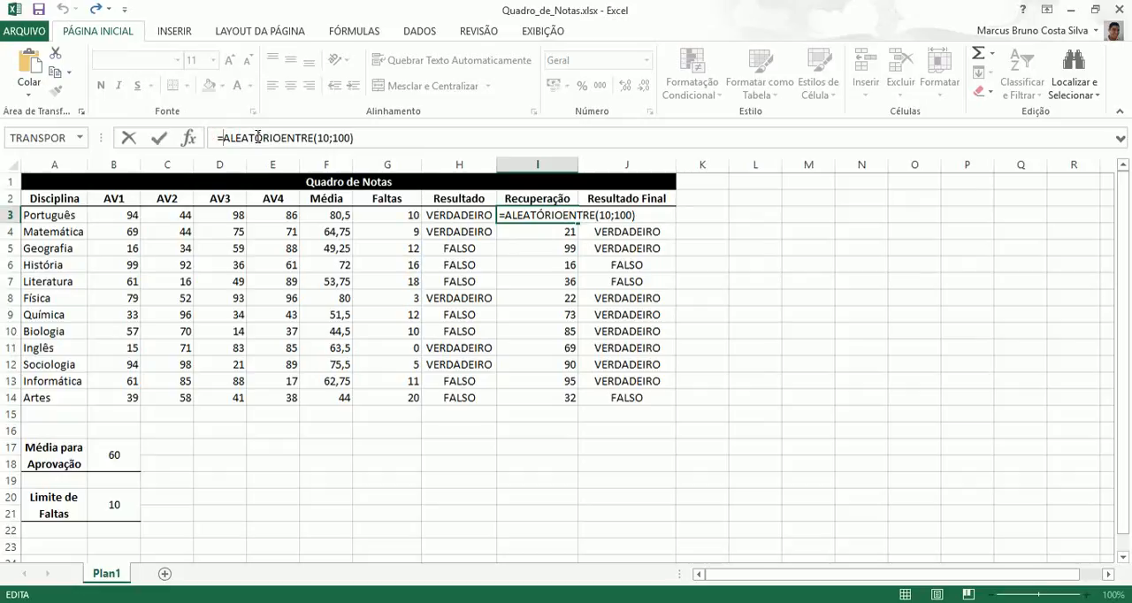
{"action": "key", "text": "ctrl+Return"}
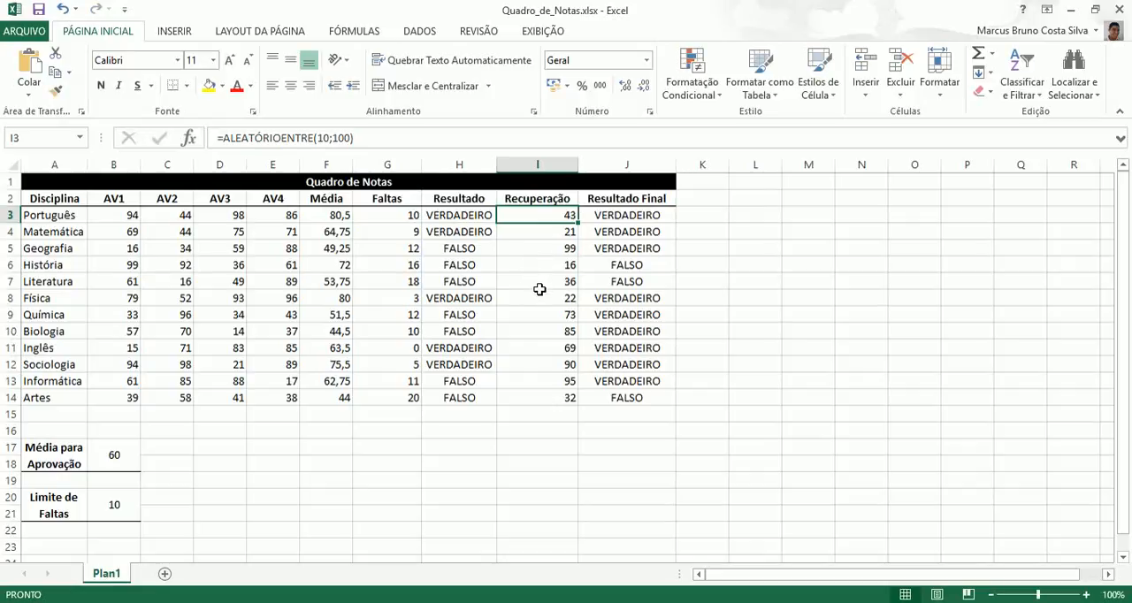
Step: Review the Resultado Final values in J3:J14, including Português, Matemática, História, Inglês and Artes
{"action": "left_click", "coordinate": [642, 218]}
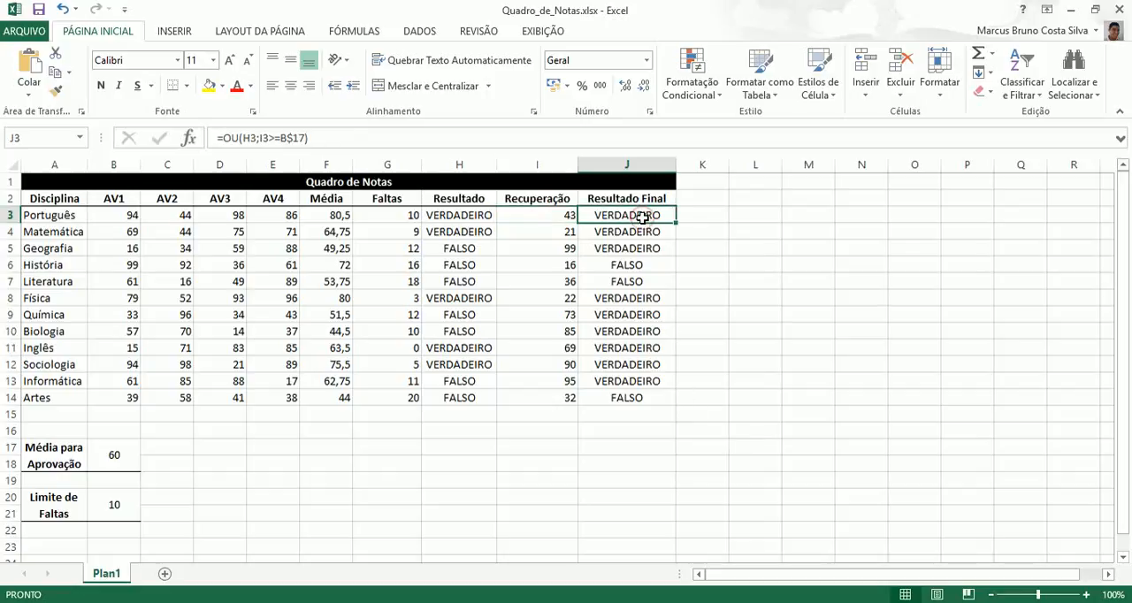
{"action": "left_click", "coordinate": [638, 397]}
{"action": "left_click", "coordinate": [645, 216]}
{"action": "left_click", "coordinate": [644, 233]}
{"action": "left_click", "coordinate": [643, 268]}
{"action": "left_click", "coordinate": [648, 348]}
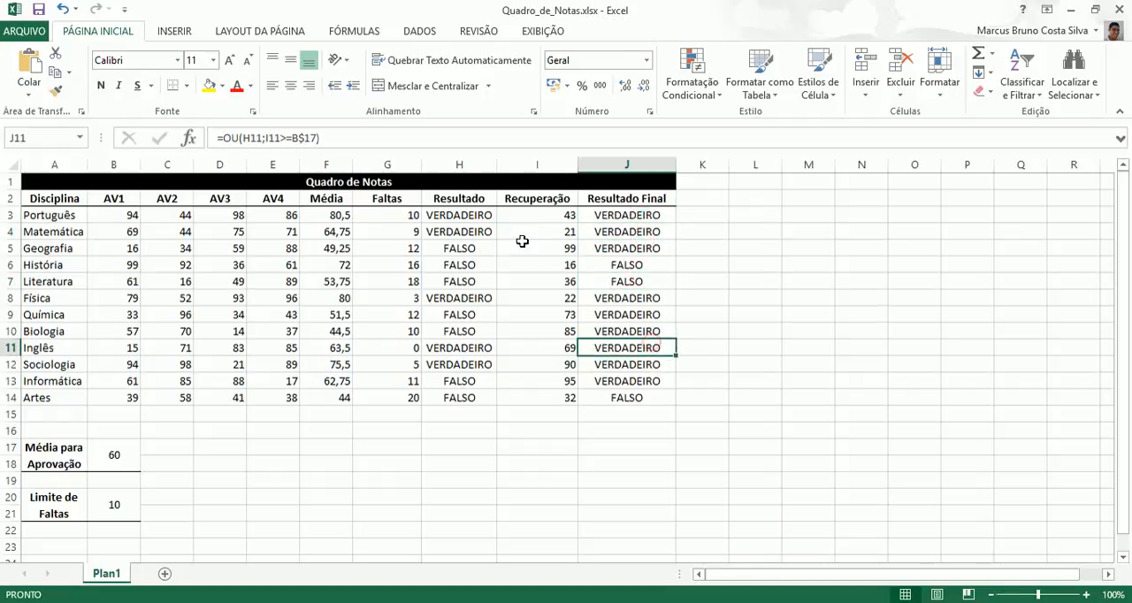
Step: Examine the OU formula in J3, the E formula behind H3, and the second condition I3>=B$17
{"action": "left_click", "coordinate": [602, 220]}
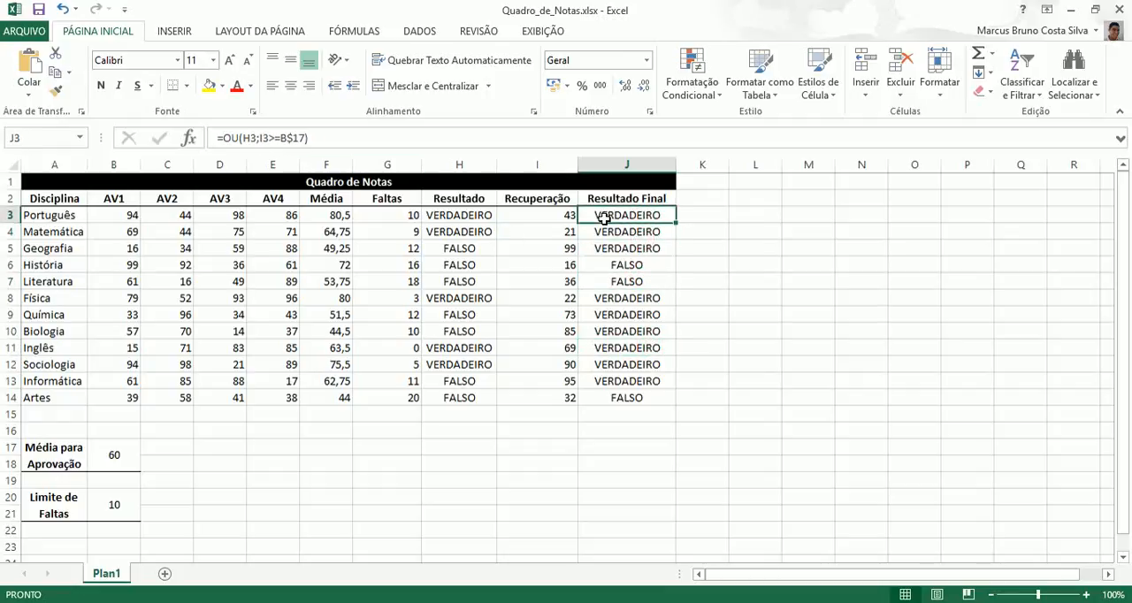
{"action": "double_click", "coordinate": [618, 217]}
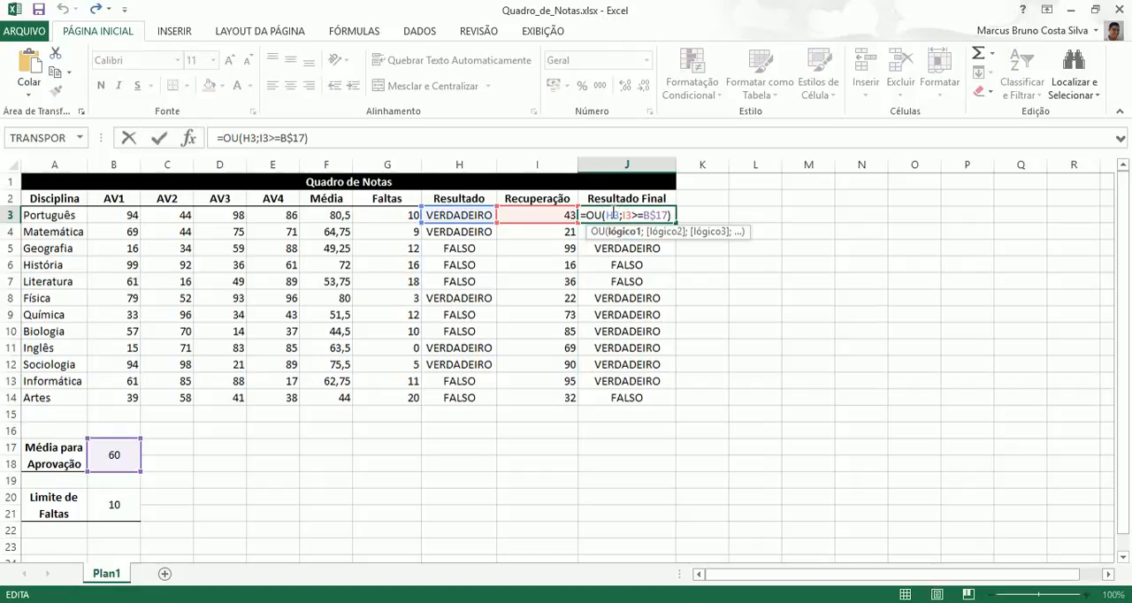
{"action": "key", "text": "Return"}
{"action": "left_click", "coordinate": [471, 217]}
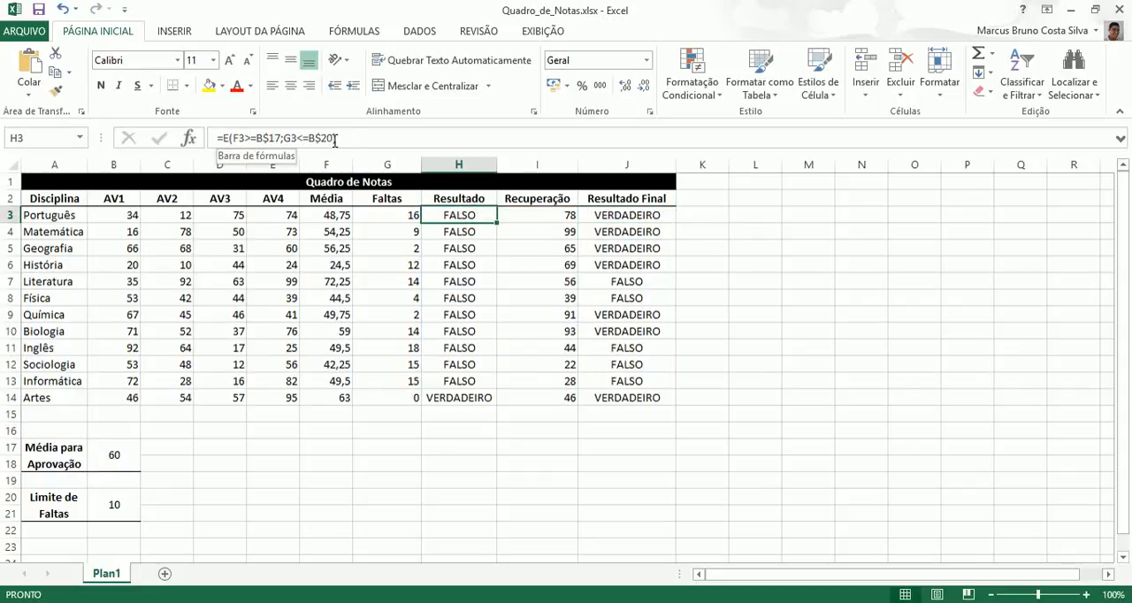
{"action": "left_click", "coordinate": [619, 217]}
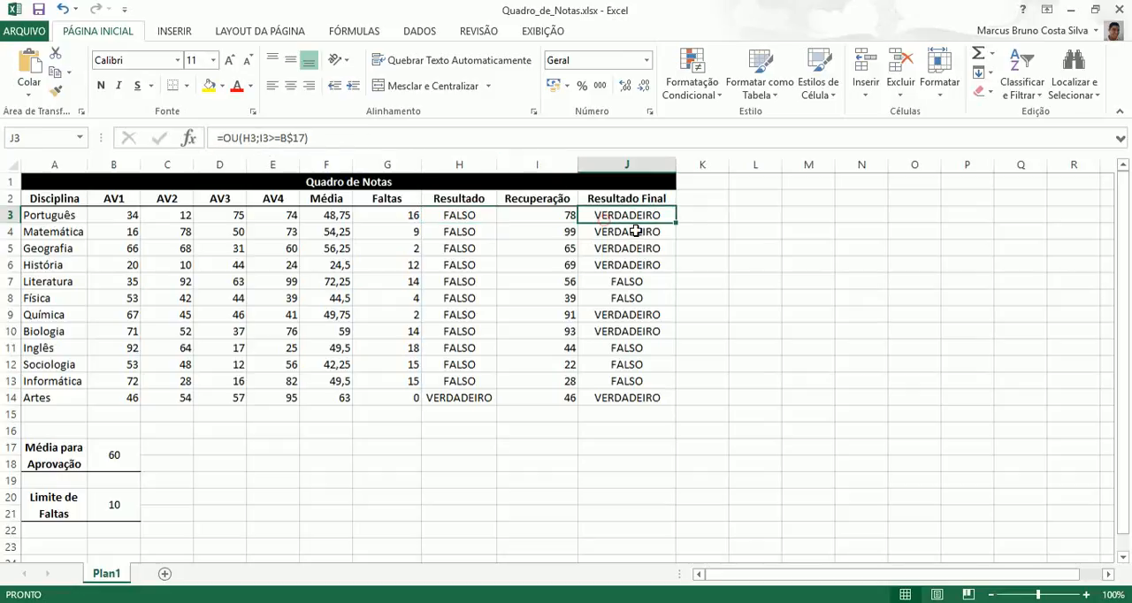
{"action": "double_click", "coordinate": [639, 215]}
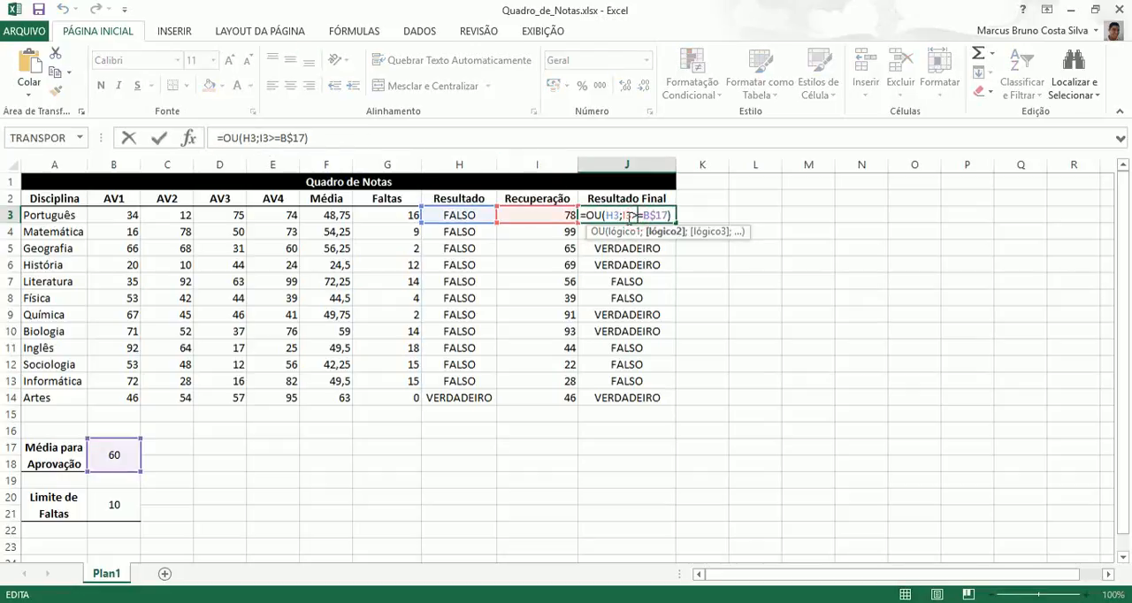
{"action": "left_click_drag", "start_coordinate": [624, 215], "coordinate": [669, 214]}
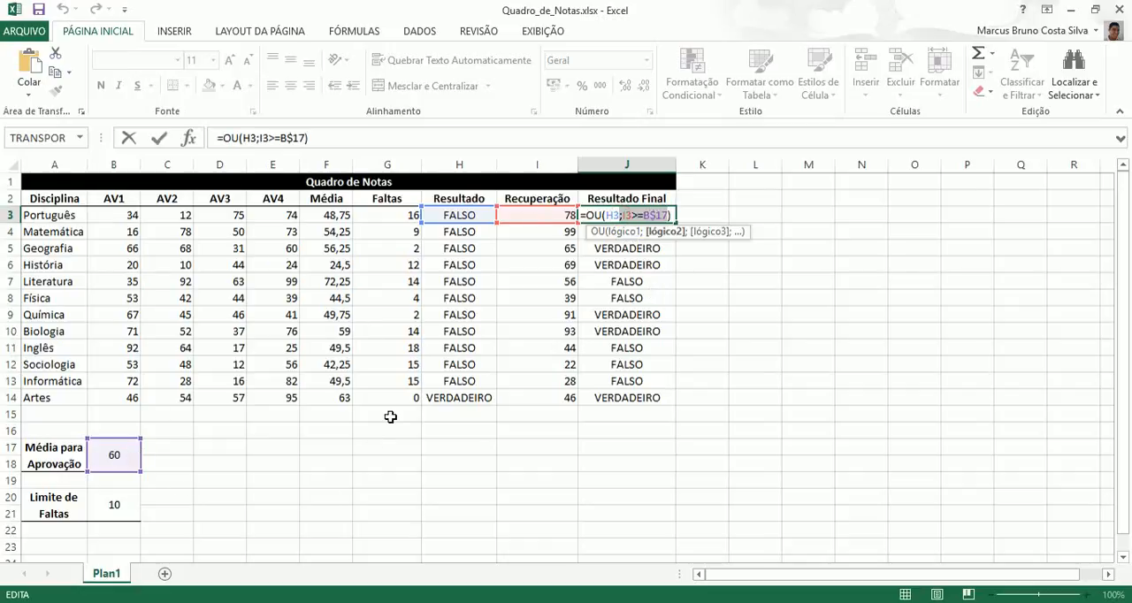
{"action": "key", "text": "Escape"}
{"action": "key", "text": "Return"}
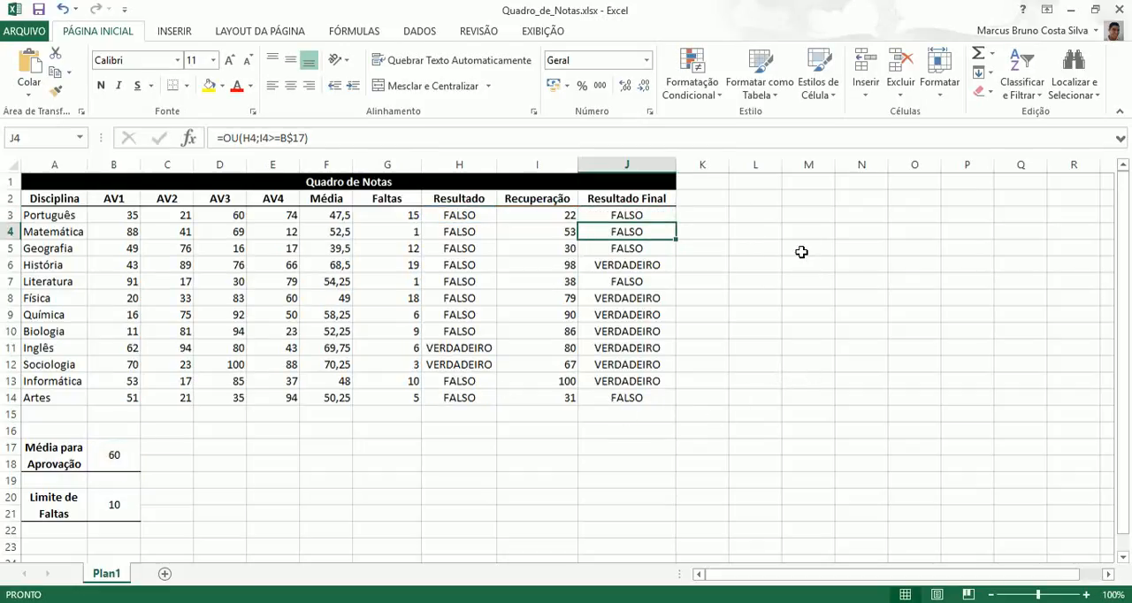
Step: Label a small comparison table beside the grade sheet with ou in M3 and e in N3
{"action": "left_click", "coordinate": [804, 216]}
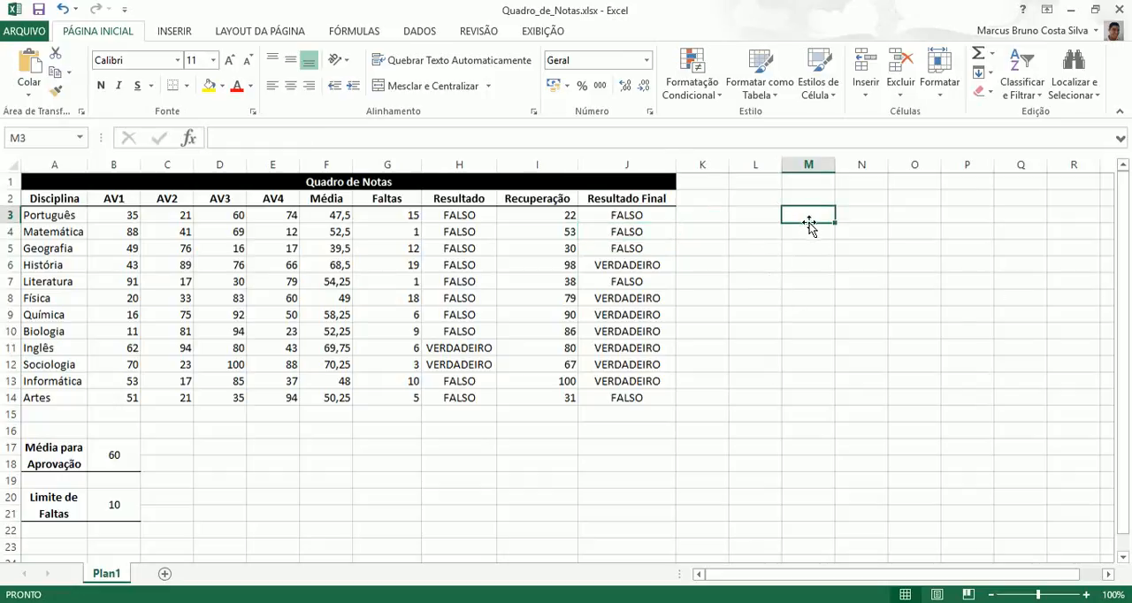
{"action": "type", "text": "ou"}
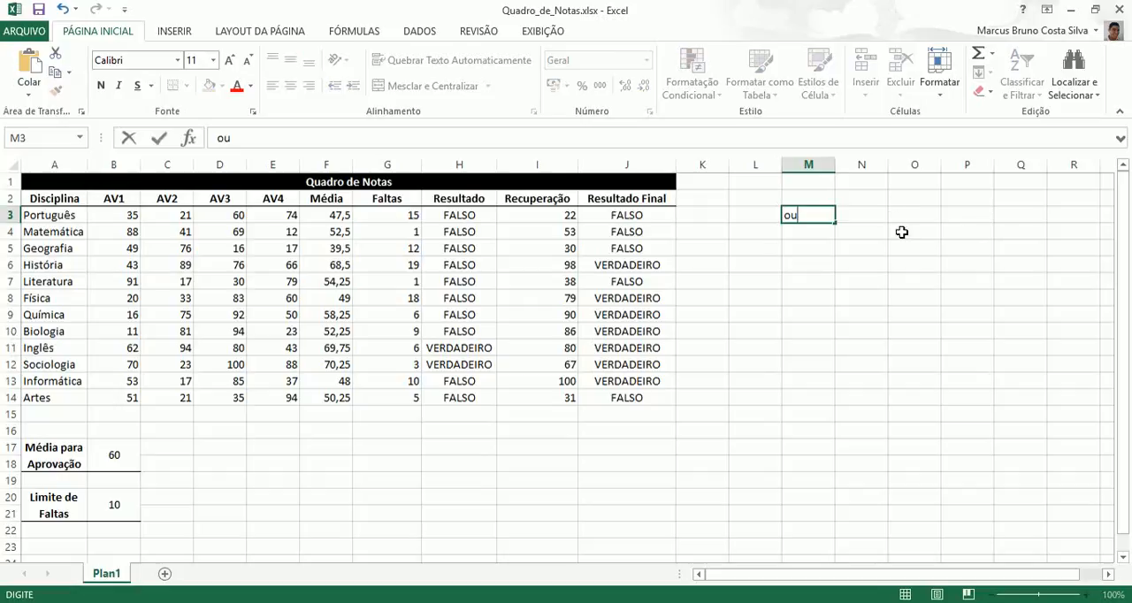
{"action": "left_click", "coordinate": [875, 215]}
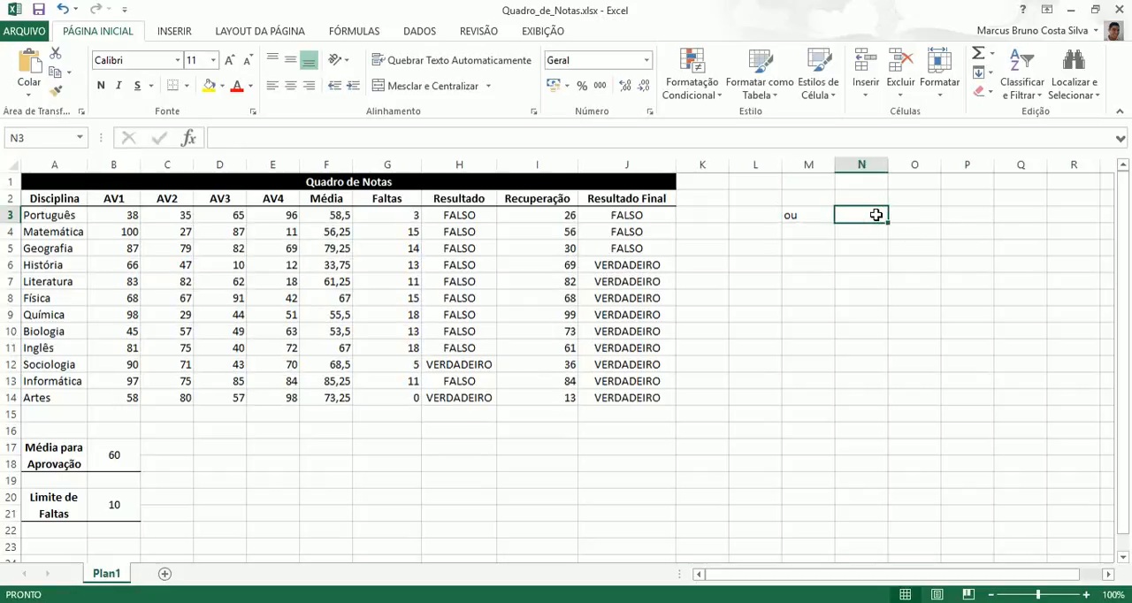
{"action": "type", "text": "e"}
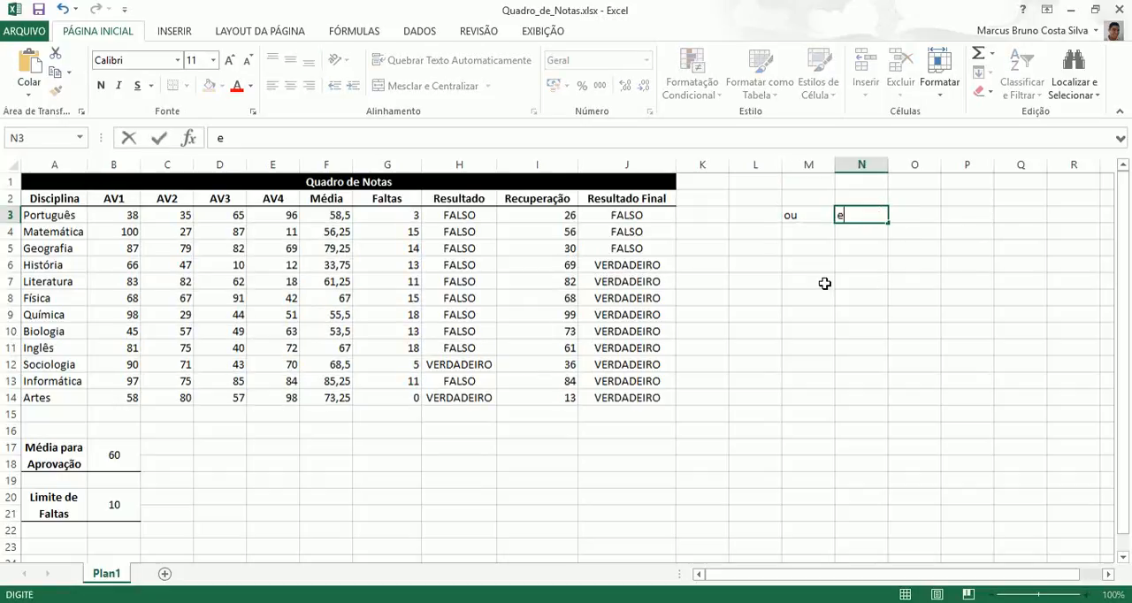
Step: Fill K4:L6 with the condition pairs ver/fal, ver/ver and fal/fal, one pair per row
{"action": "left_click", "coordinate": [719, 234]}
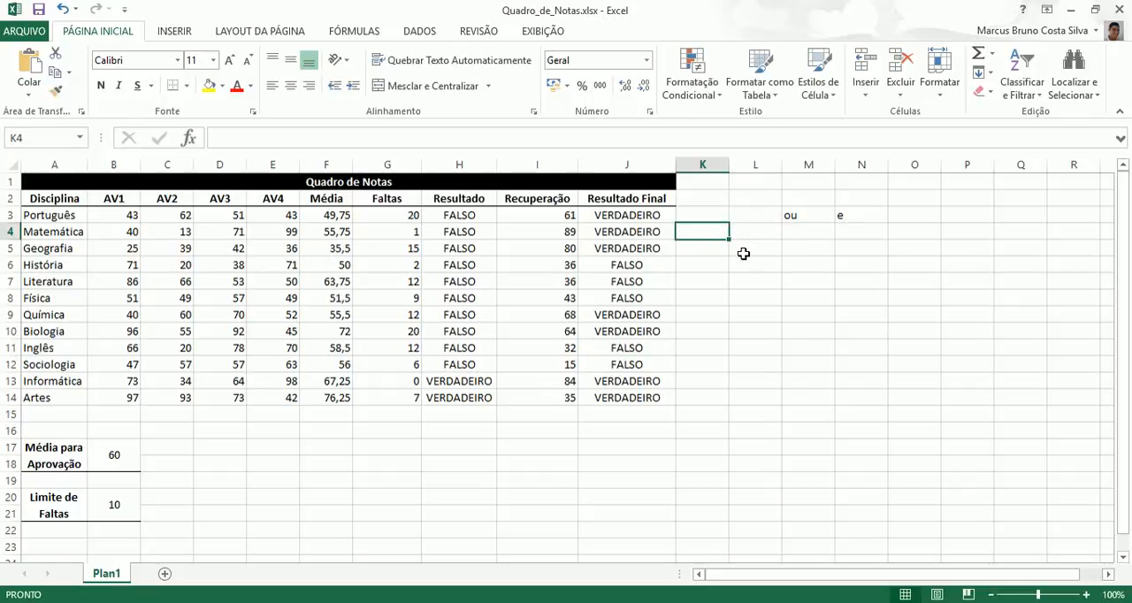
{"action": "type", "text": "ver"}
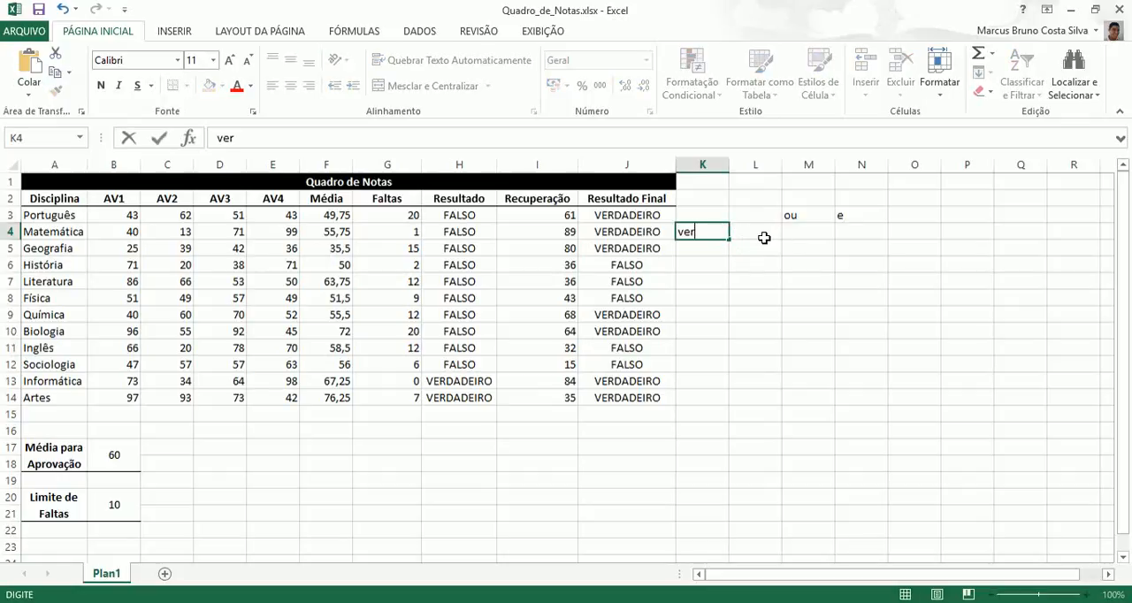
{"action": "left_click", "coordinate": [761, 232]}
{"action": "type", "text": "fal"}
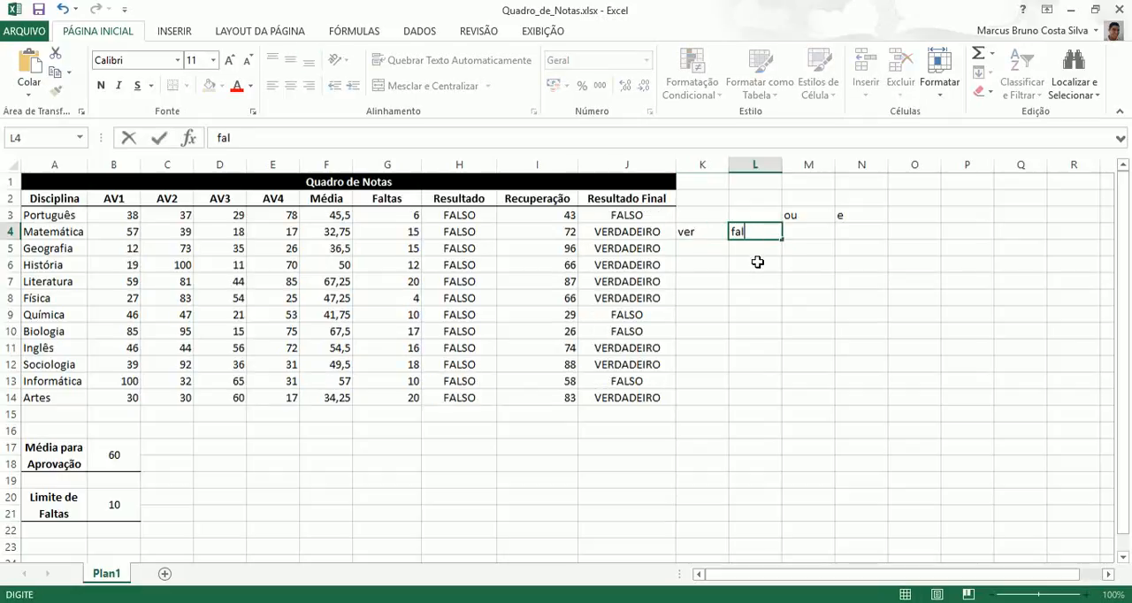
{"action": "left_click", "coordinate": [712, 251]}
{"action": "type", "text": "ver"}
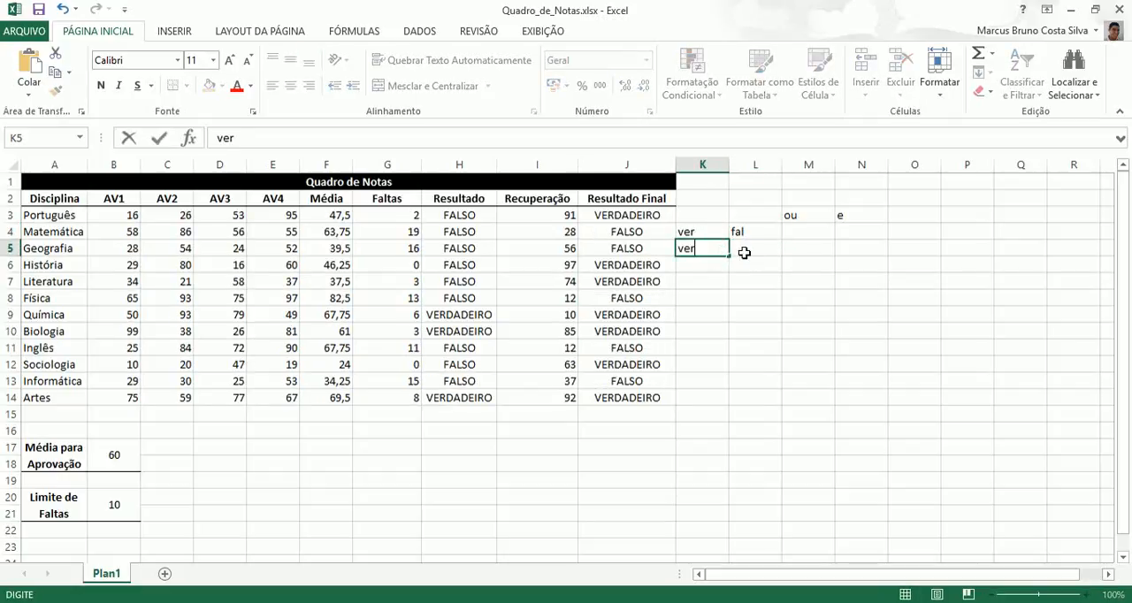
{"action": "left_click", "coordinate": [748, 250]}
{"action": "type", "text": "ver"}
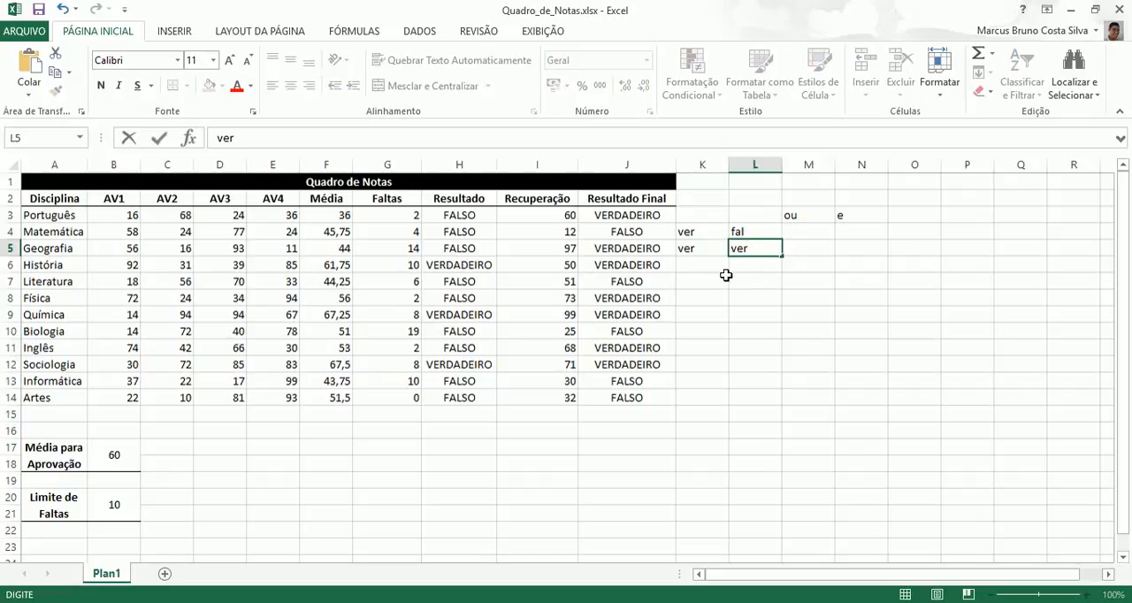
{"action": "left_click", "coordinate": [722, 269]}
{"action": "type", "text": "fal"}
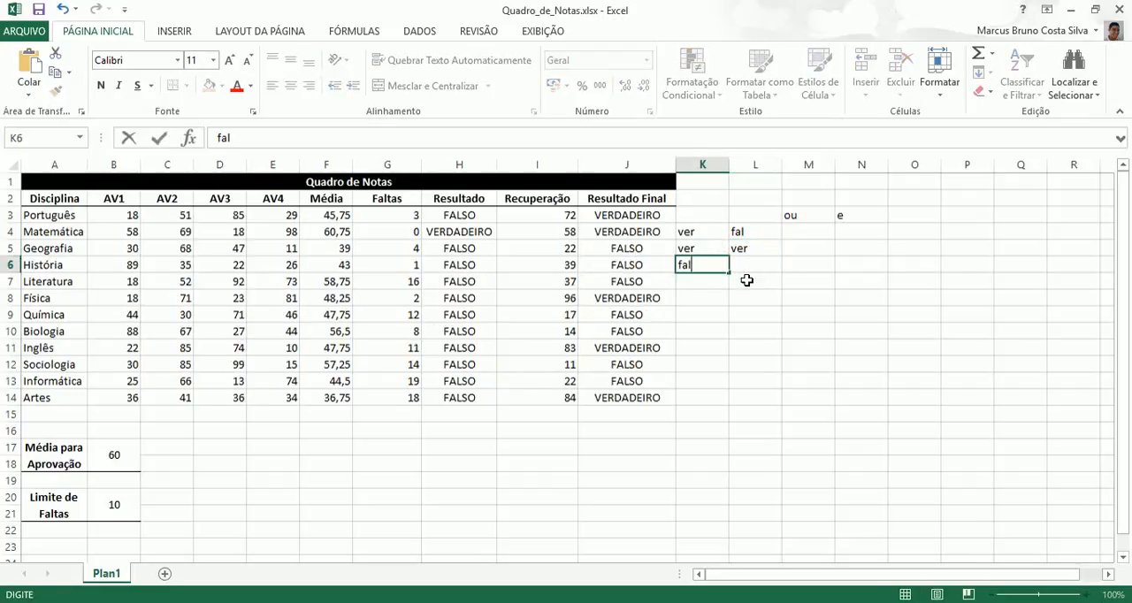
{"action": "left_click", "coordinate": [756, 267]}
{"action": "type", "text": "fal"}
{"action": "left_click", "coordinate": [771, 298]}
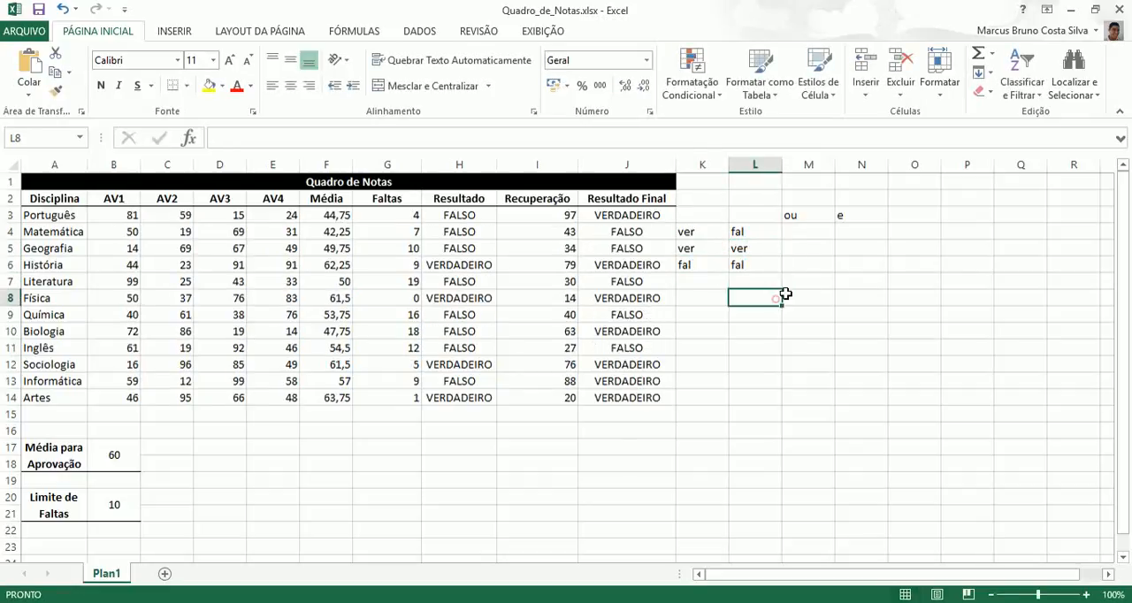
Step: Add a bottom border to K3:N3 and a right border to L3:L6
{"action": "left_click_drag", "start_coordinate": [803, 218], "coordinate": [859, 219]}
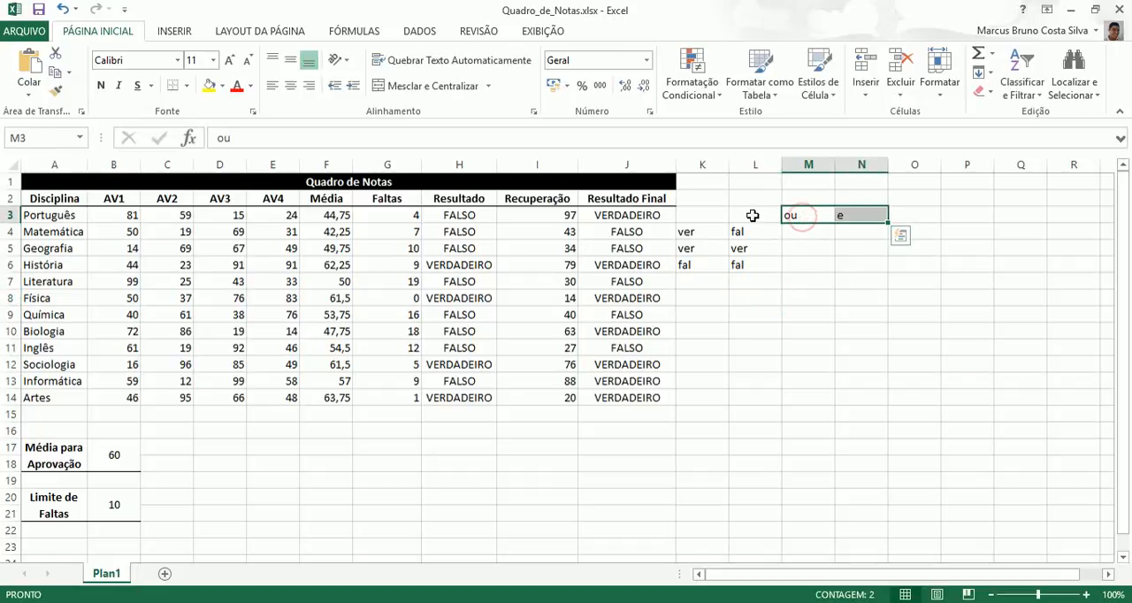
{"action": "left_click_drag", "start_coordinate": [716, 215], "coordinate": [847, 215]}
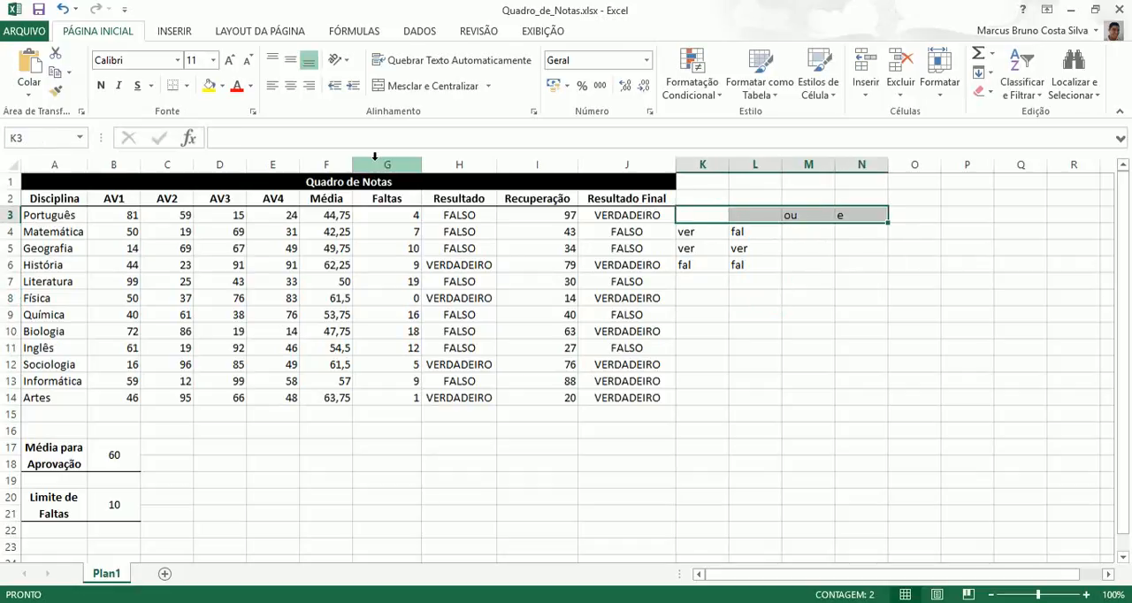
{"action": "left_click_drag", "start_coordinate": [755, 215], "coordinate": [753, 263]}
{"action": "left_click", "coordinate": [186, 85]}
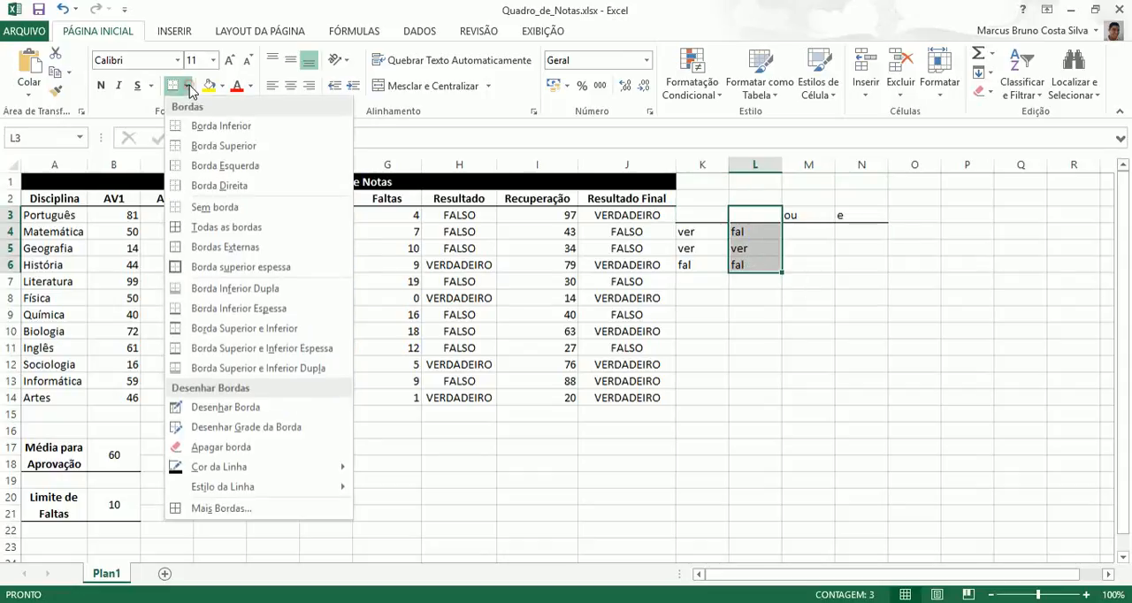
{"action": "left_click", "coordinate": [194, 184]}
Step: Enter the results for the ver/fal pair in row 4: ver under ou and fal under e
{"action": "left_click", "coordinate": [809, 231]}
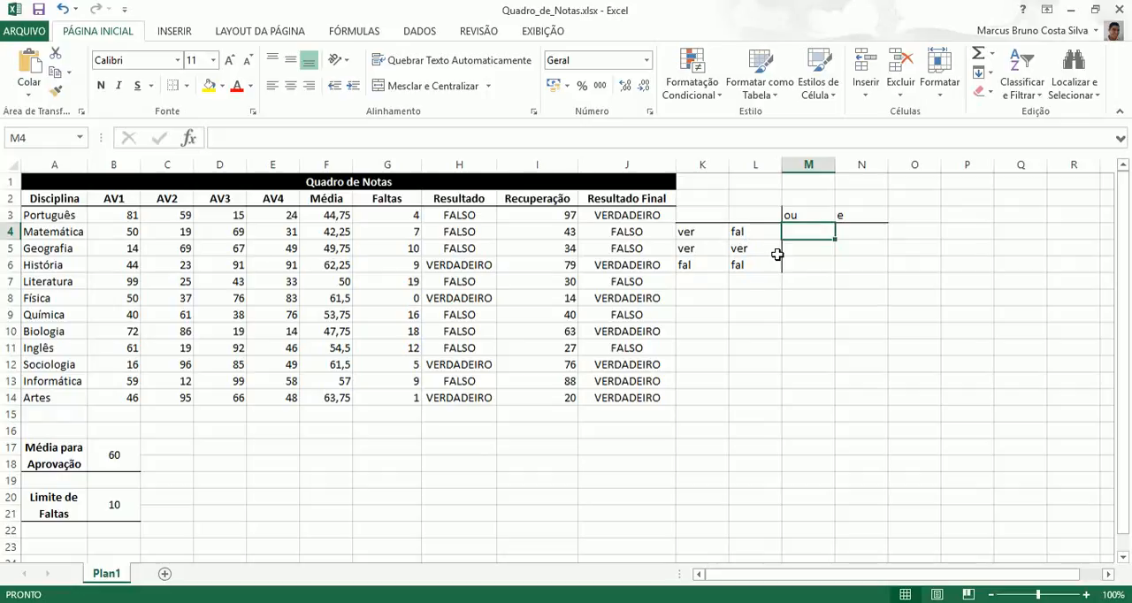
{"action": "type", "text": "ver"}
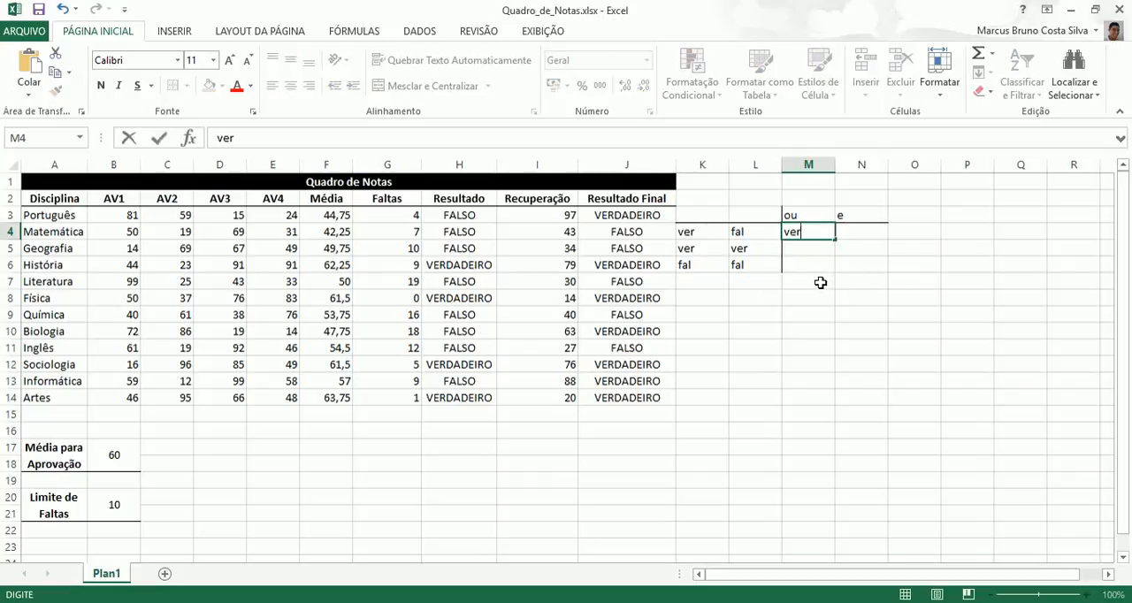
{"action": "left_click", "coordinate": [821, 282]}
{"action": "left_click", "coordinate": [808, 232]}
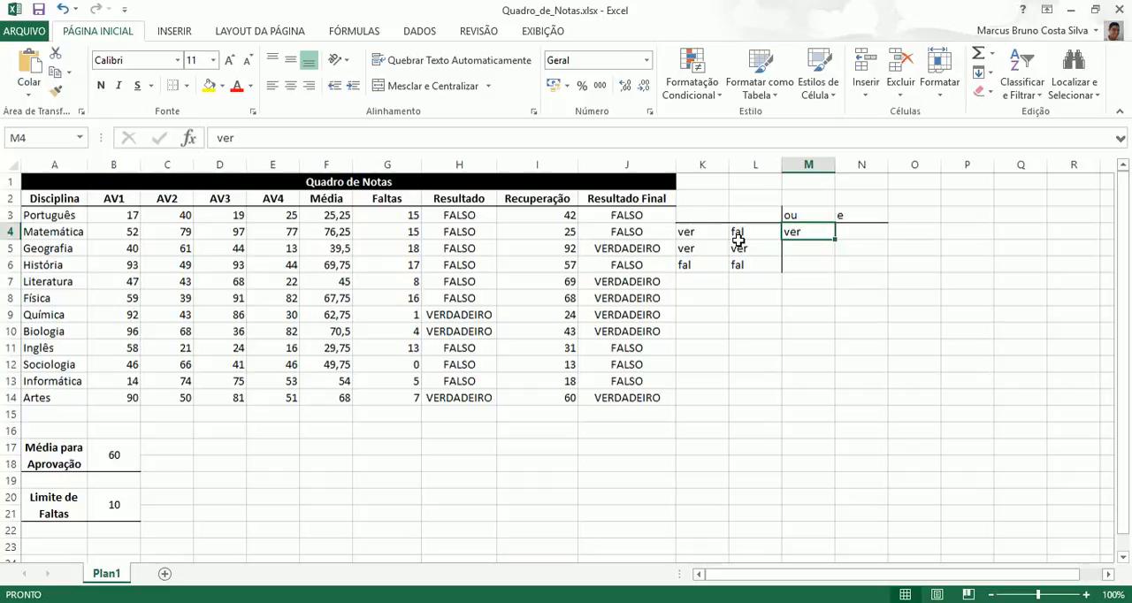
{"action": "left_click", "coordinate": [864, 232]}
{"action": "type", "text": "fa"}
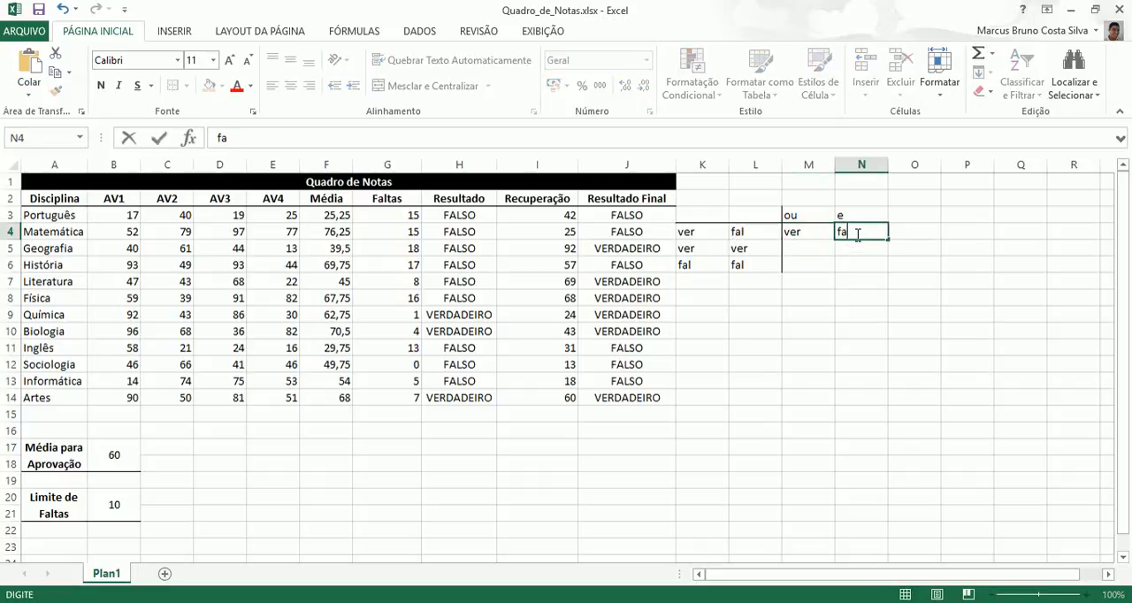
{"action": "type", "text": "l"}
{"action": "left_click", "coordinate": [867, 296]}
{"action": "left_click", "coordinate": [866, 235]}
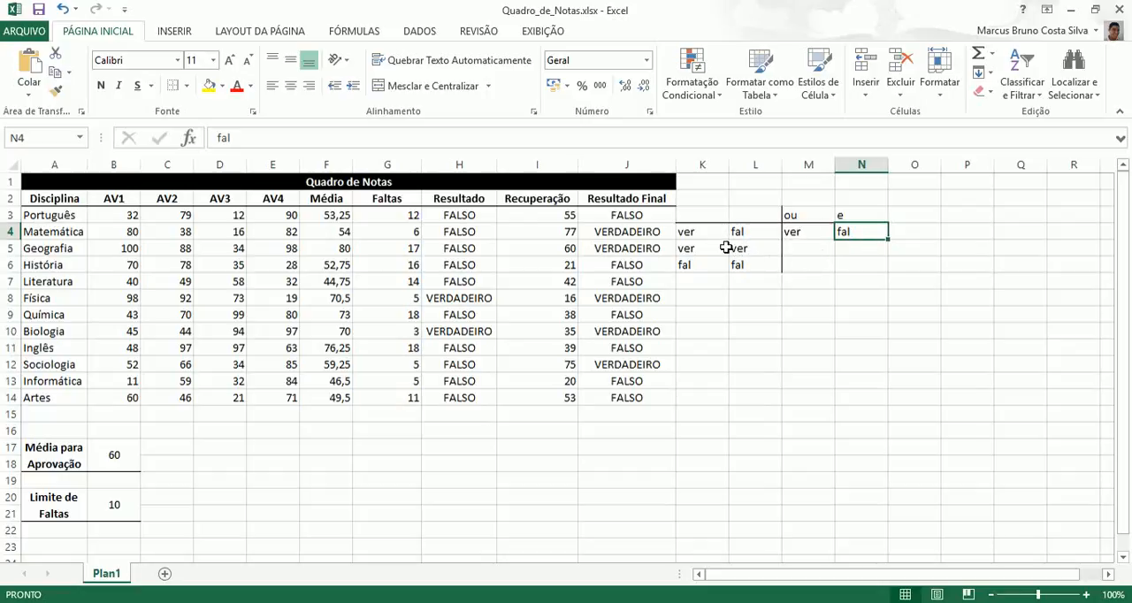
Step: Enter ver under both ou and e in row 5 for the ver/ver pair
{"action": "left_click", "coordinate": [800, 248]}
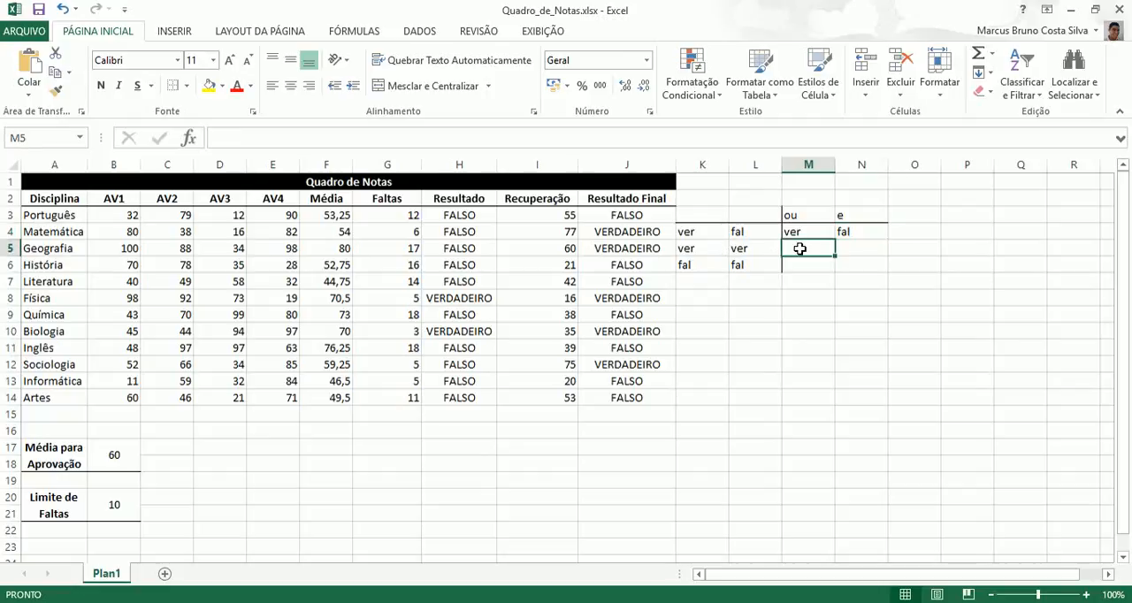
{"action": "type", "text": "ver"}
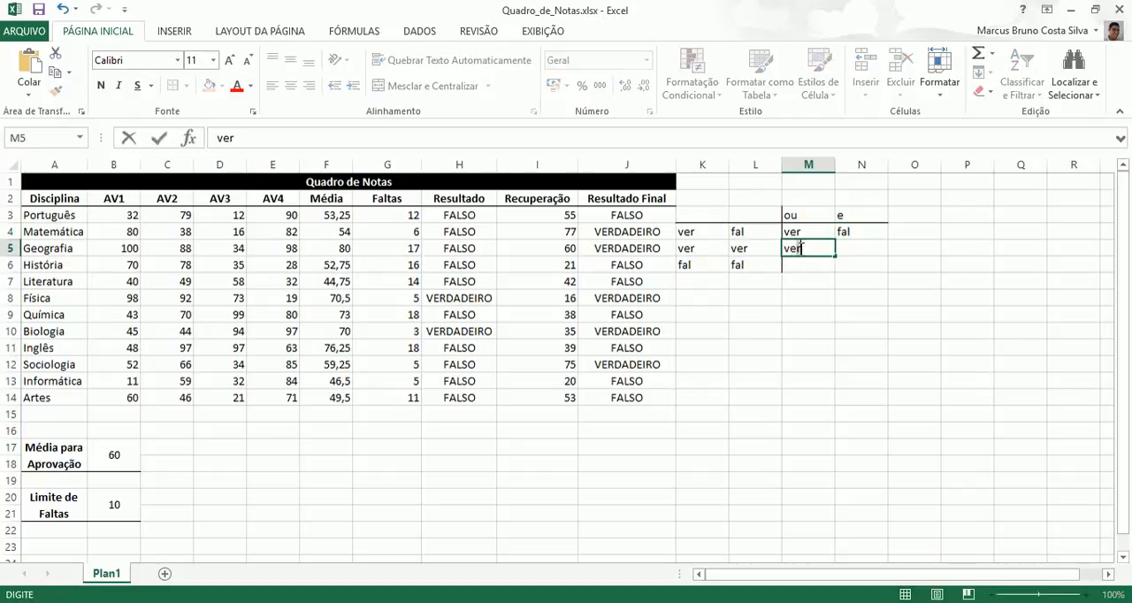
{"action": "left_click", "coordinate": [865, 254]}
{"action": "type", "text": "ver"}
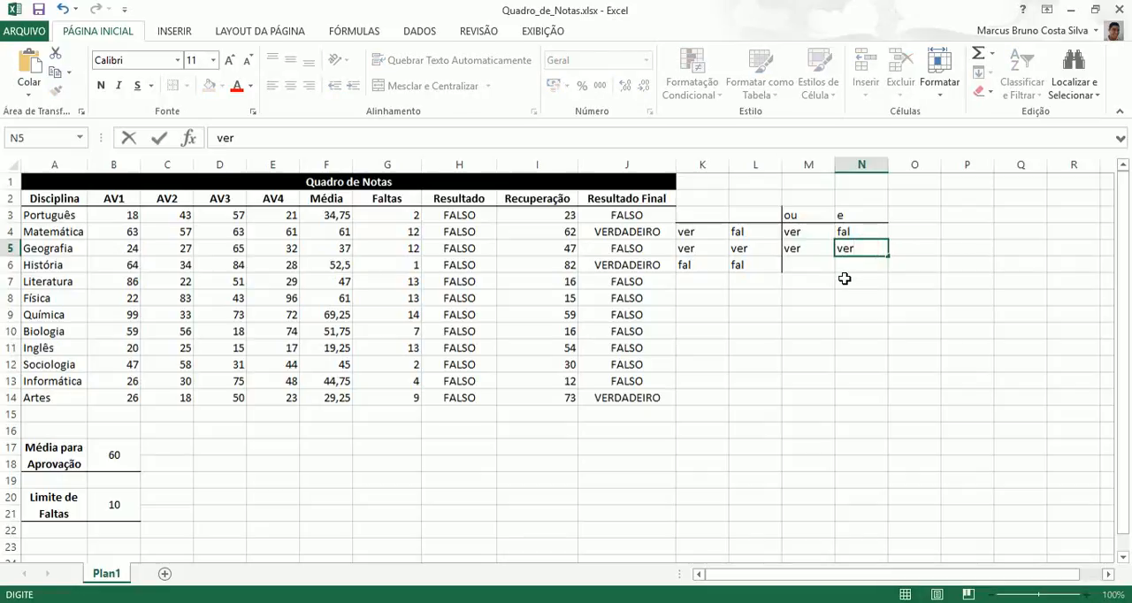
{"action": "left_click", "coordinate": [845, 279]}
Step: Enter fal under both ou and e in row 6 for the fal/fal pair
{"action": "left_click", "coordinate": [809, 265]}
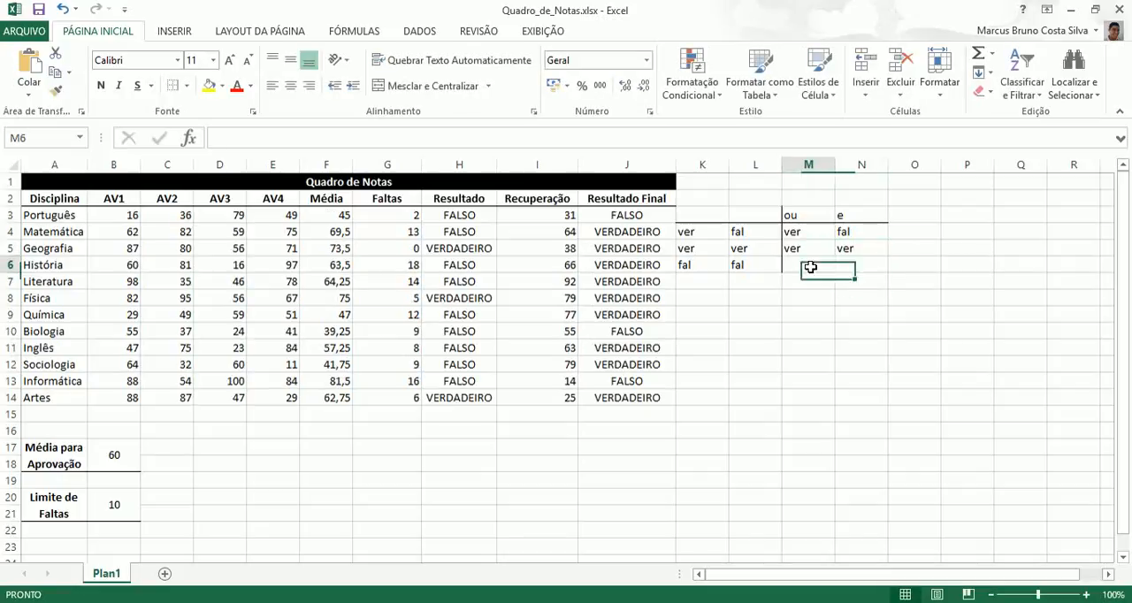
{"action": "type", "text": "fal"}
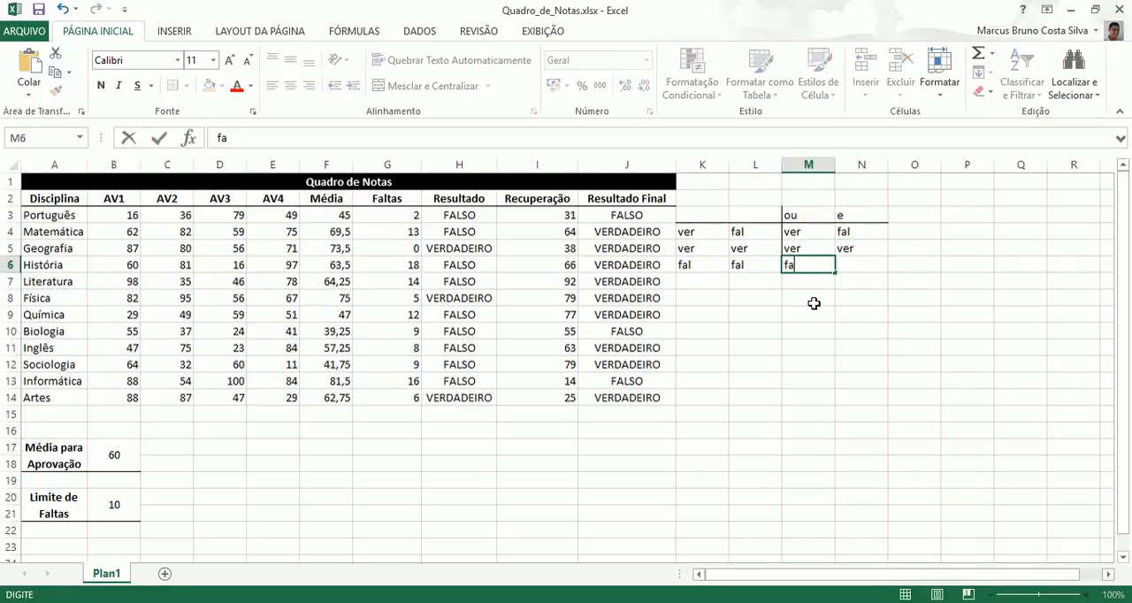
{"action": "left_click", "coordinate": [866, 266]}
{"action": "type", "text": "fal"}
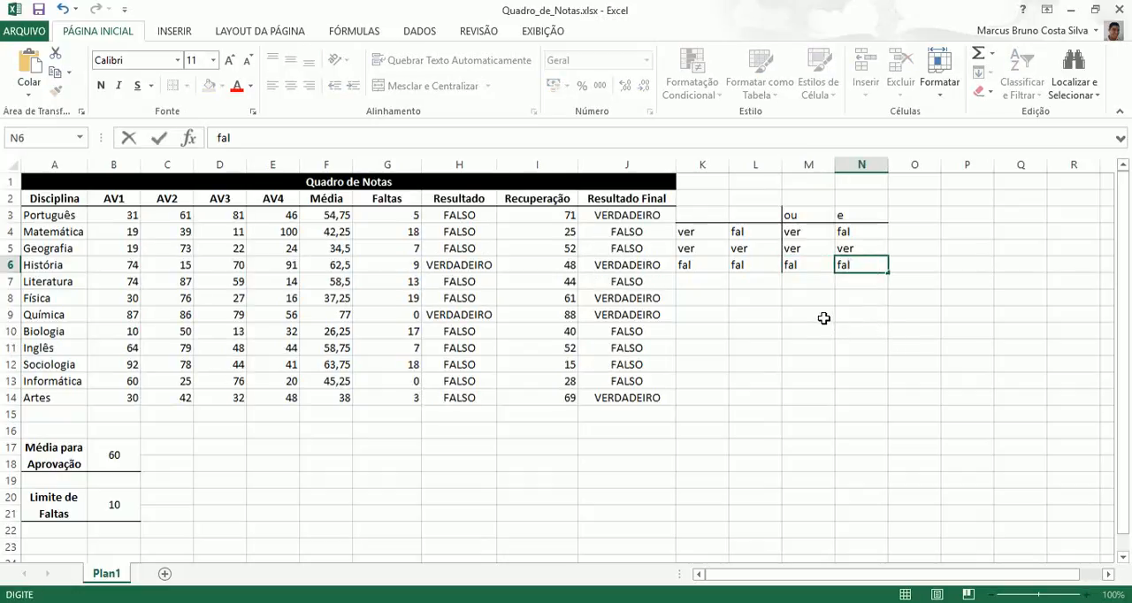
{"action": "left_click", "coordinate": [800, 299]}
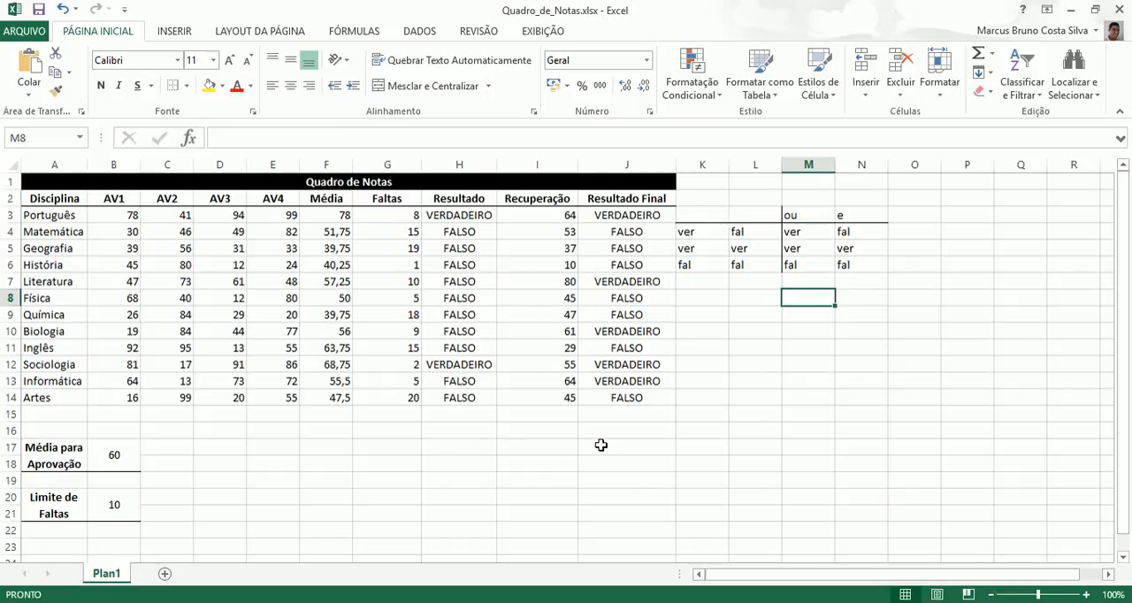
{"action": "left_click", "coordinate": [626, 416]}
{"action": "left_click", "coordinate": [639, 269]}
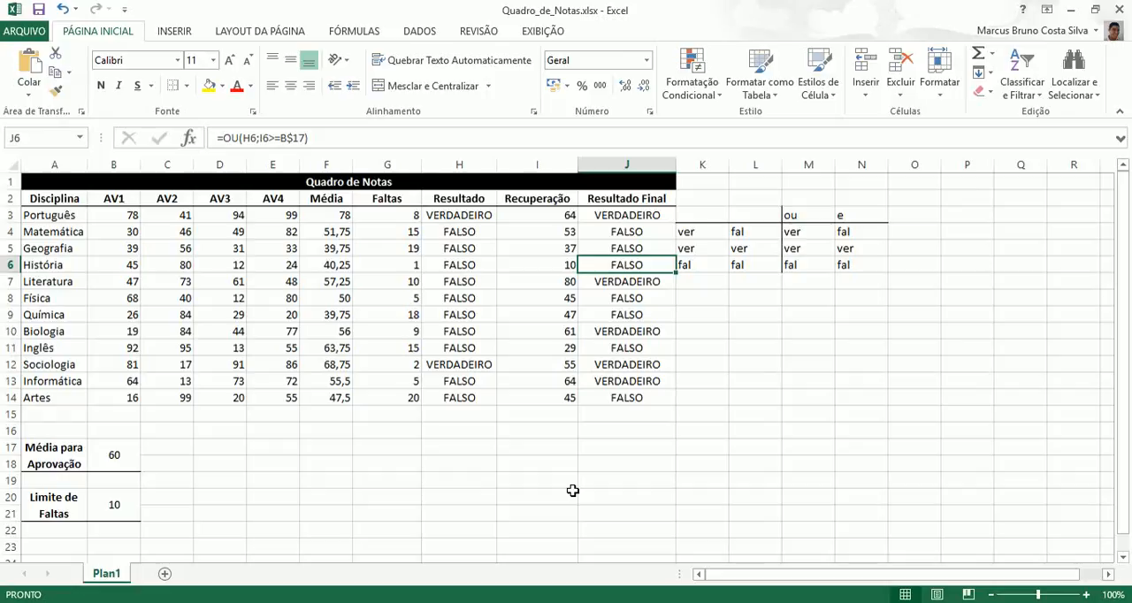
Step: Undo all entries and borders of the ou/e comparison table in K3:N6
{"action": "left_click", "coordinate": [63, 10]}
{"action": "left_click", "coordinate": [62, 9]}
{"action": "left_click", "coordinate": [63, 10]}
{"action": "left_click", "coordinate": [63, 10]}
{"action": "left_click", "coordinate": [63, 9]}
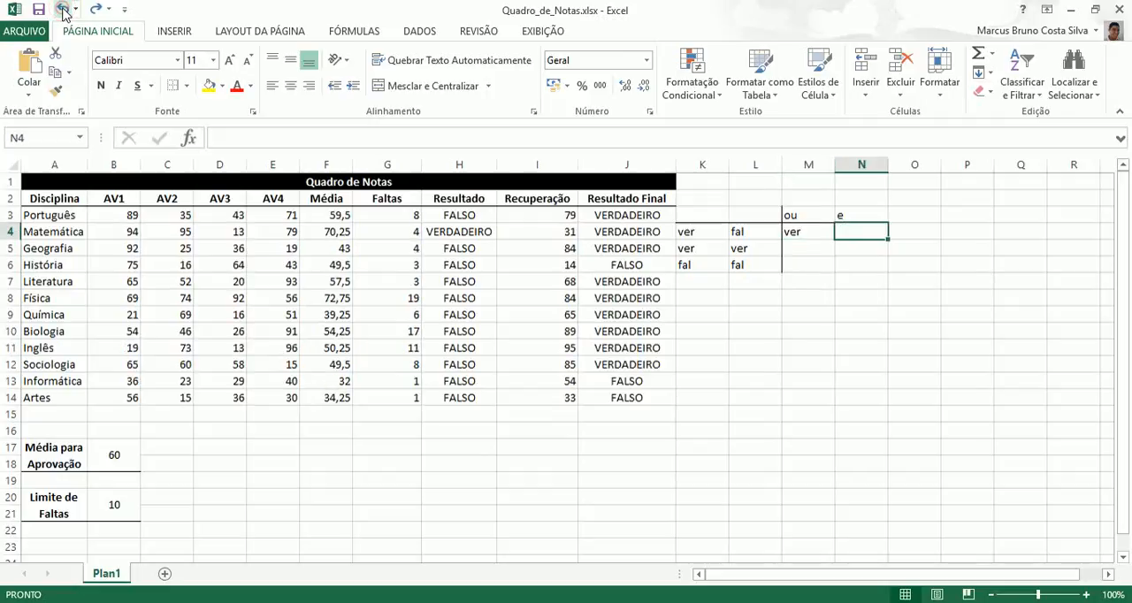
{"action": "left_click", "coordinate": [62, 10]}
{"action": "left_click", "coordinate": [63, 10]}
{"action": "left_click", "coordinate": [63, 10]}
{"action": "left_click", "coordinate": [63, 10]}
{"action": "left_click", "coordinate": [63, 10]}
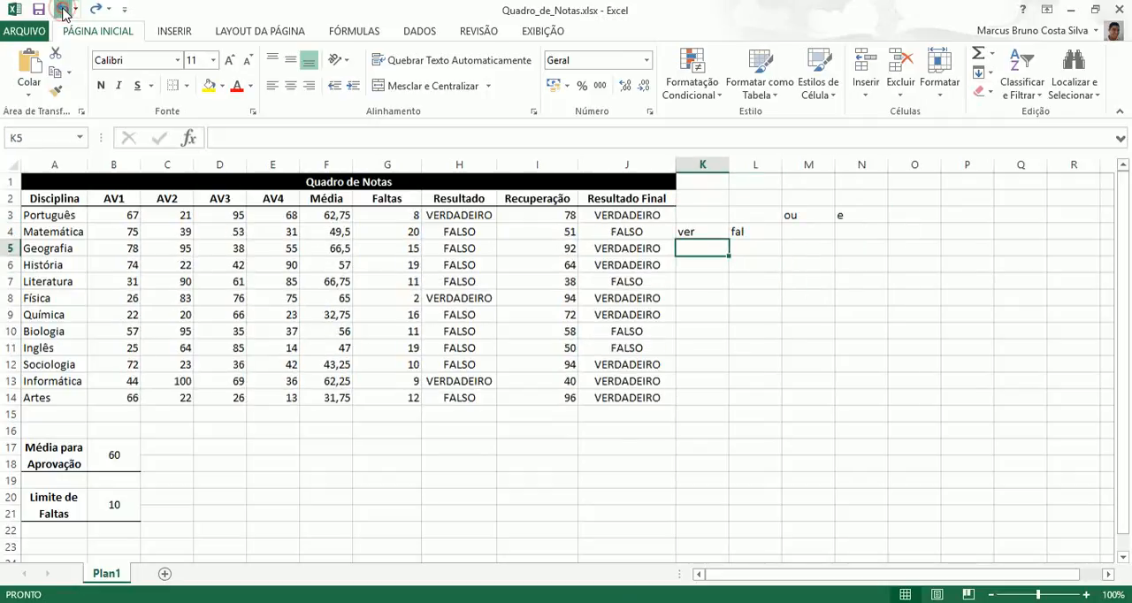
{"action": "left_click", "coordinate": [63, 10]}
{"action": "left_click", "coordinate": [63, 10]}
{"action": "left_click", "coordinate": [63, 10]}
{"action": "left_click", "coordinate": [63, 10]}
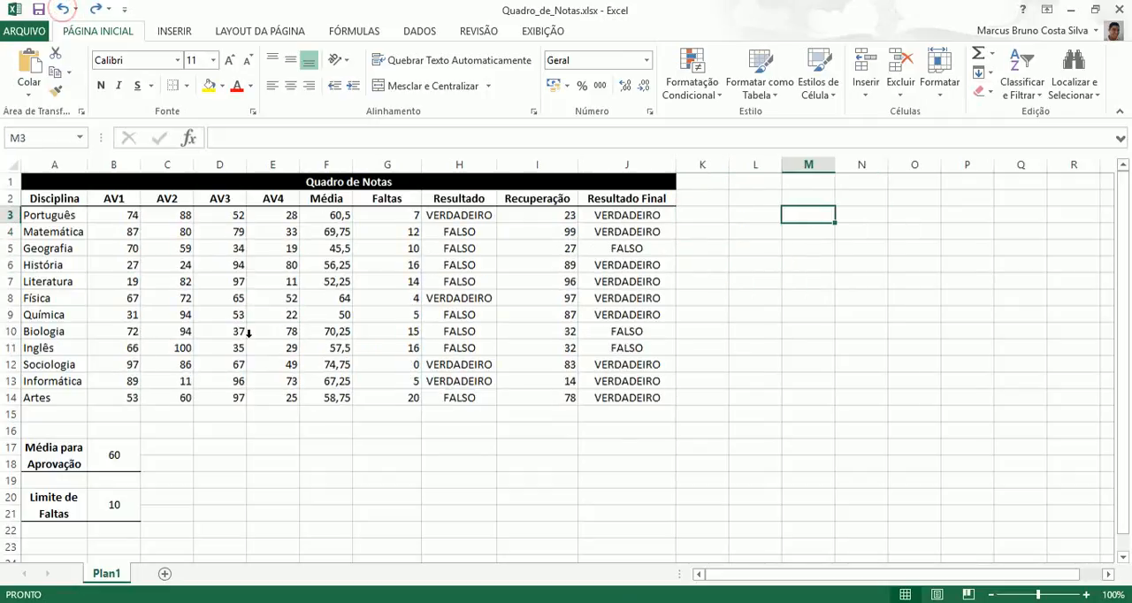